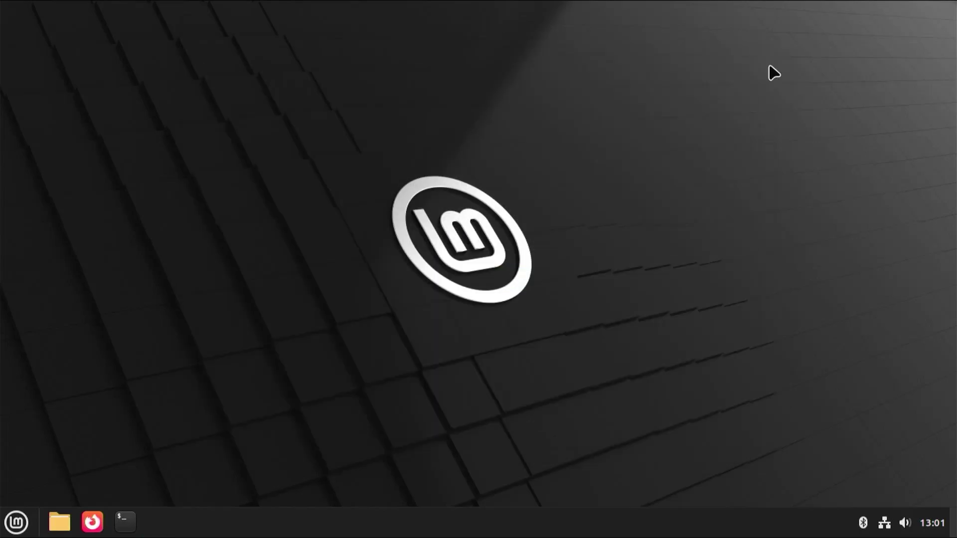
Open the Mint application menu and browse its Recent Files and Internet categories.
{"action": "left_click", "coordinate": [10, 529]}
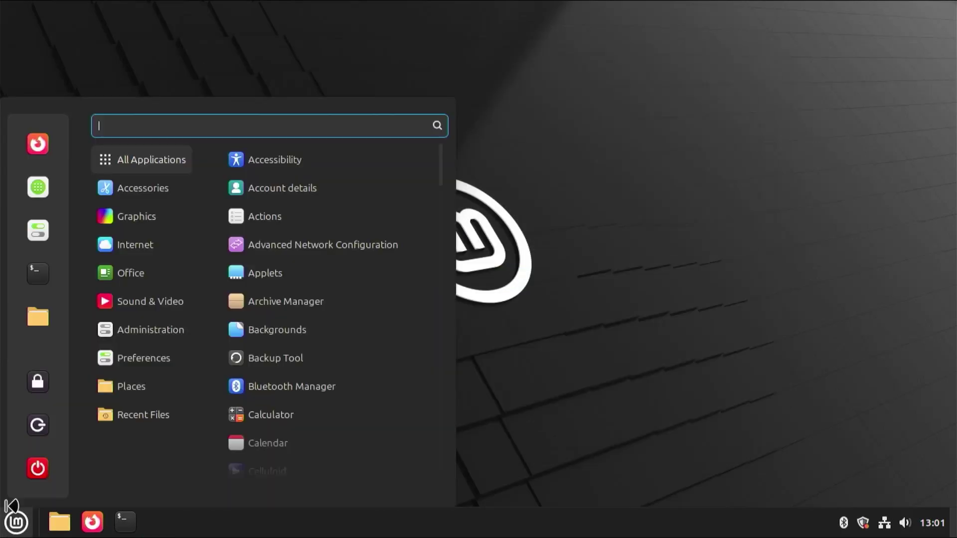
{"action": "left_click", "coordinate": [156, 418]}
{"action": "left_click", "coordinate": [102, 246]}
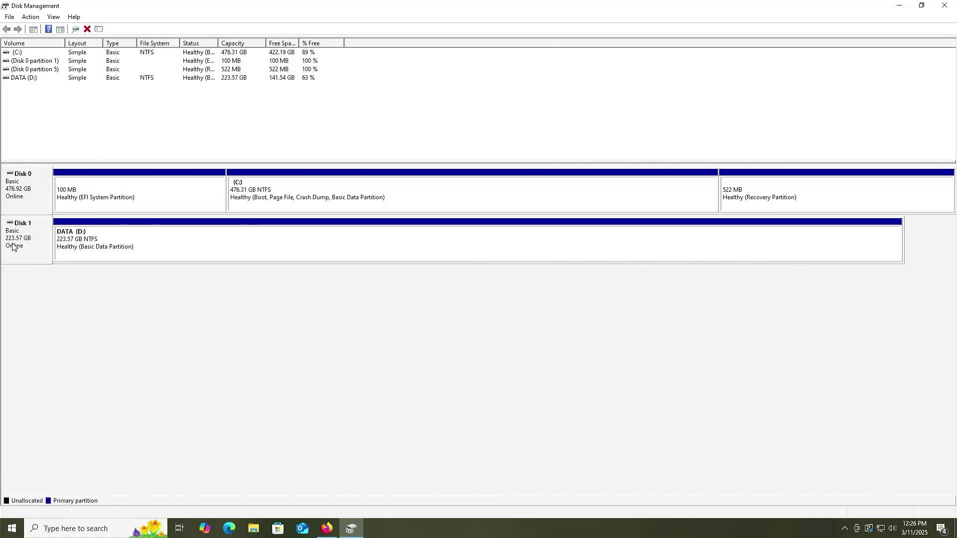
Select the DATA (D:) partition on Disk 1, then bring the linuxmint.com browser forward.
{"action": "left_click", "coordinate": [79, 256]}
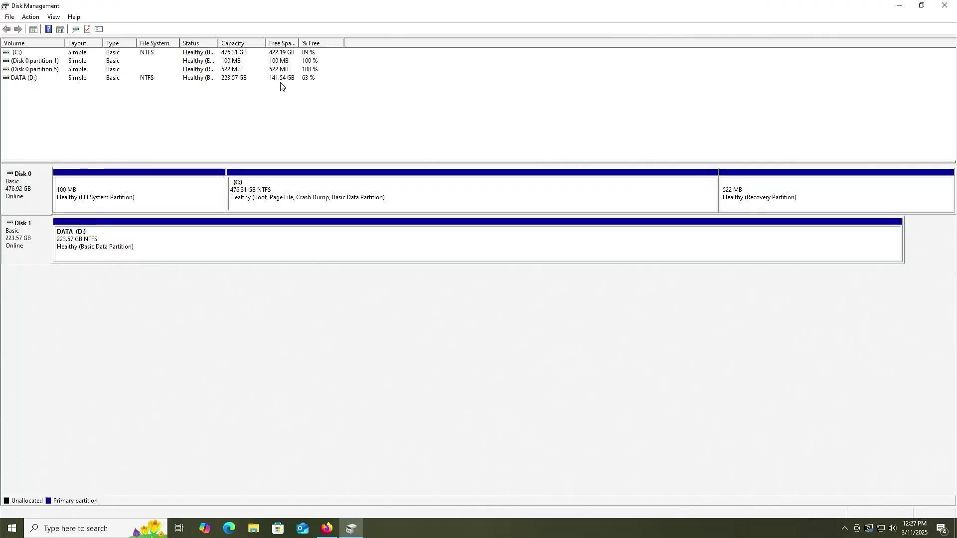
{"action": "left_click", "coordinate": [331, 528]}
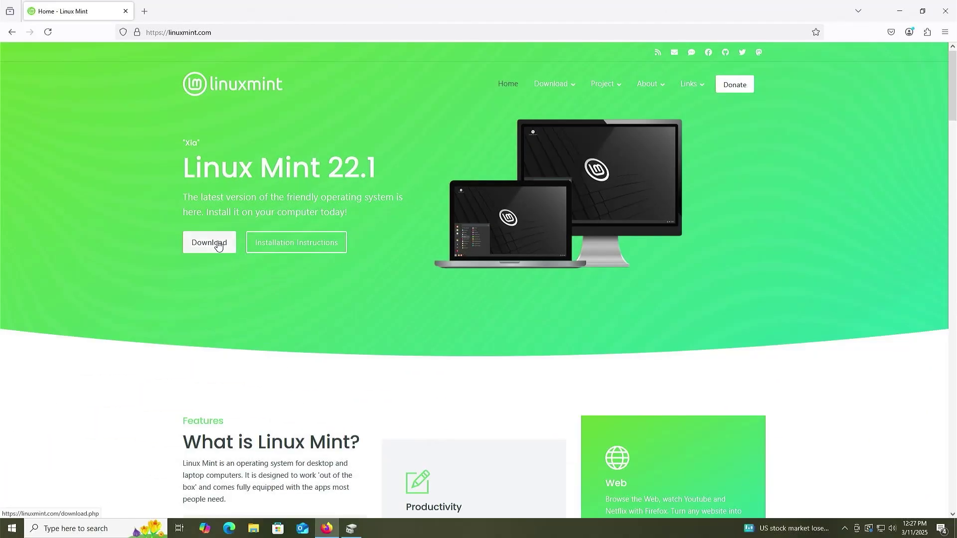
Reach the Linux Mint 22.1 Cinnamon Edition download mirrors page, then show Downloads in File Explorer.
{"action": "left_click", "coordinate": [219, 245]}
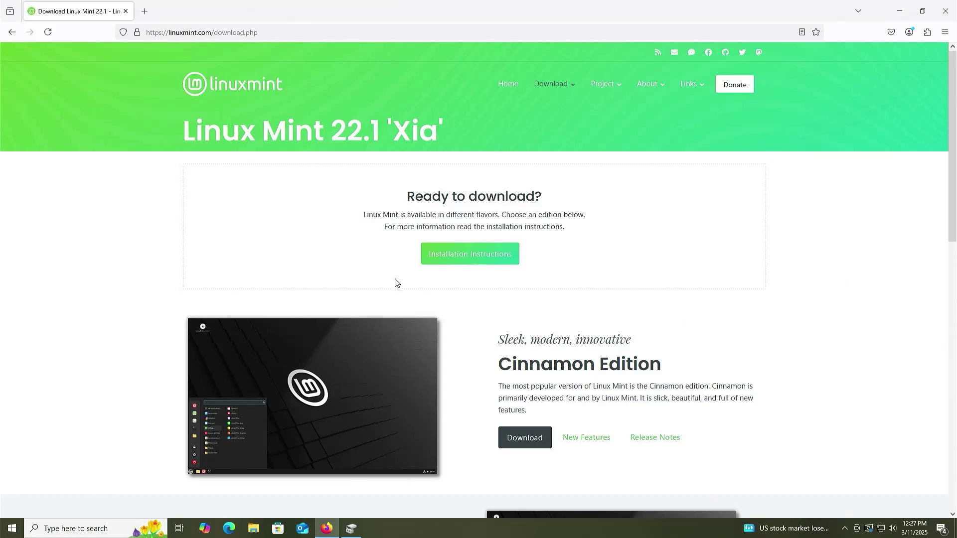
{"action": "scroll", "coordinate": [454, 307], "scroll_direction": "down", "scroll_amount": 2}
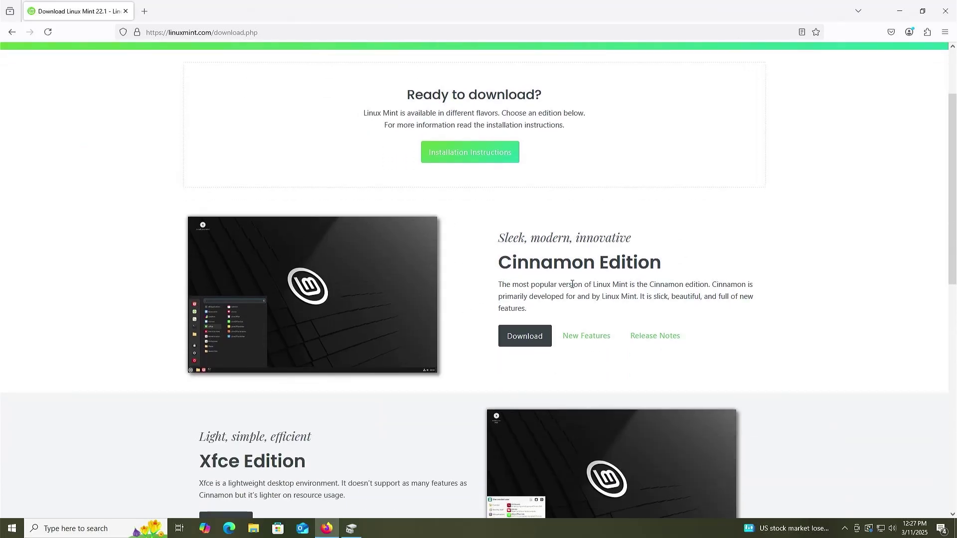
{"action": "scroll", "coordinate": [464, 321], "scroll_direction": "down", "scroll_amount": 2}
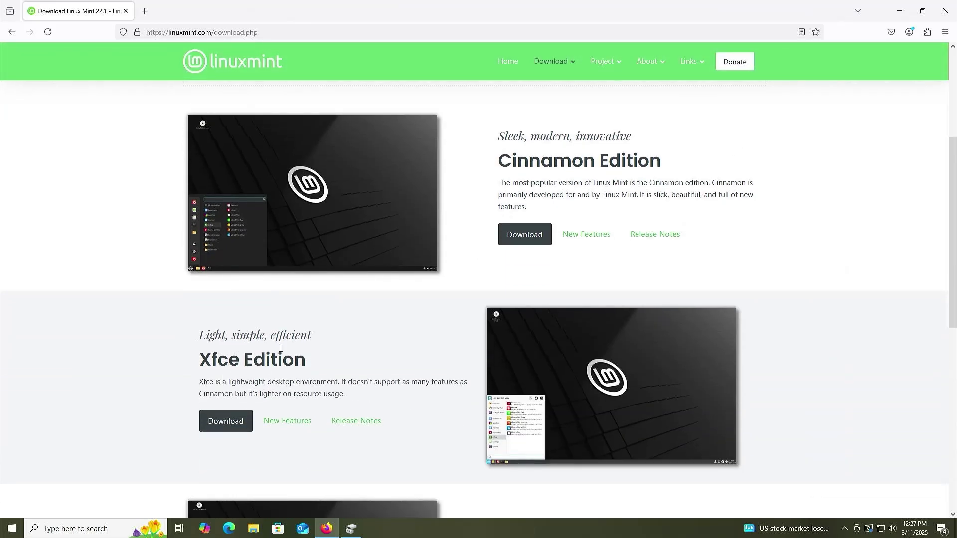
{"action": "scroll", "coordinate": [480, 381], "scroll_direction": "down", "scroll_amount": 5}
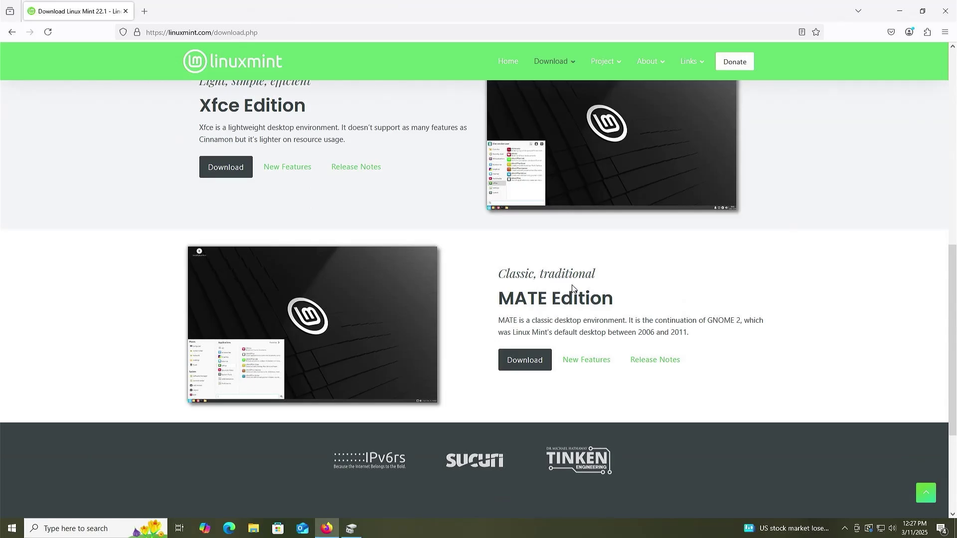
{"action": "scroll", "coordinate": [572, 289], "scroll_direction": "down", "scroll_amount": 1}
{"action": "scroll", "coordinate": [567, 289], "scroll_direction": "up", "scroll_amount": 5}
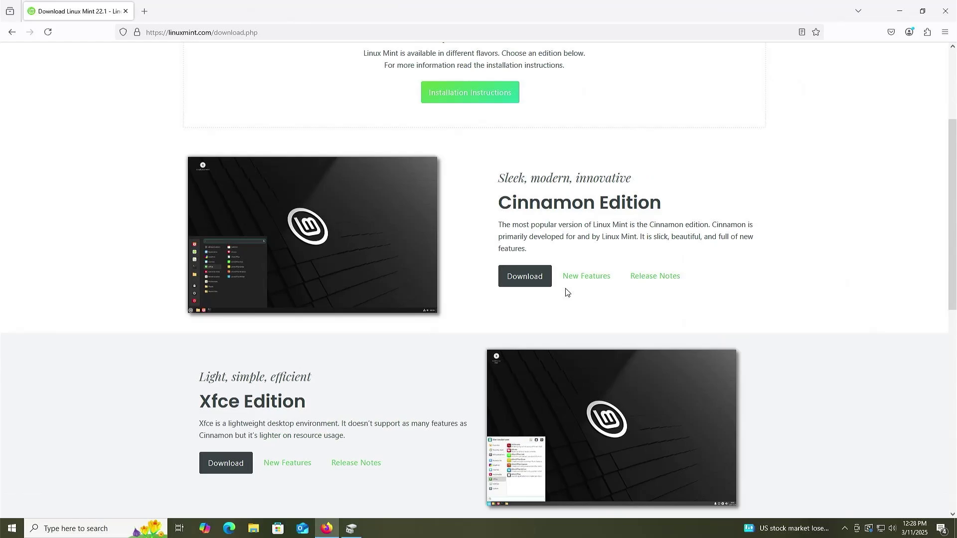
{"action": "left_click", "coordinate": [526, 276]}
{"action": "scroll", "coordinate": [483, 251], "scroll_direction": "down", "scroll_amount": 7}
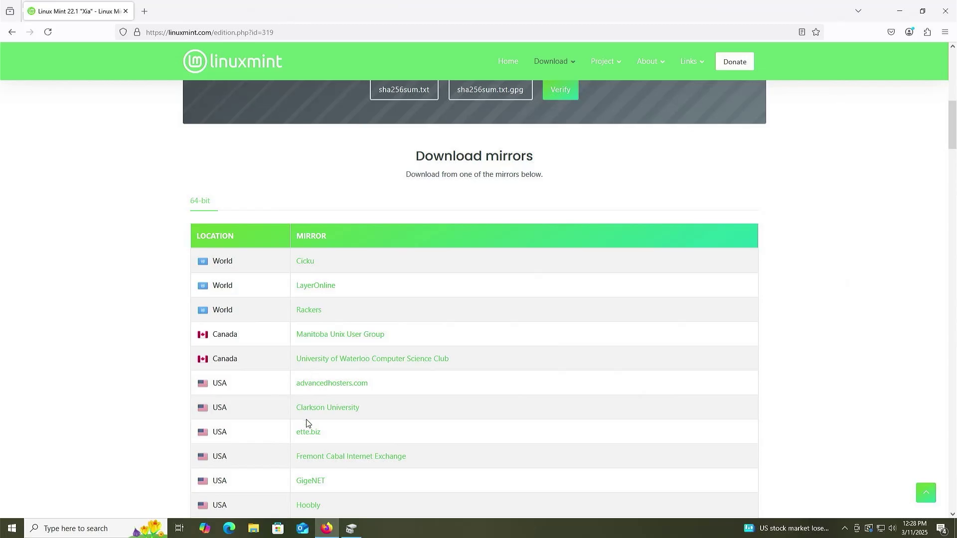
{"action": "key", "text": "super+e"}
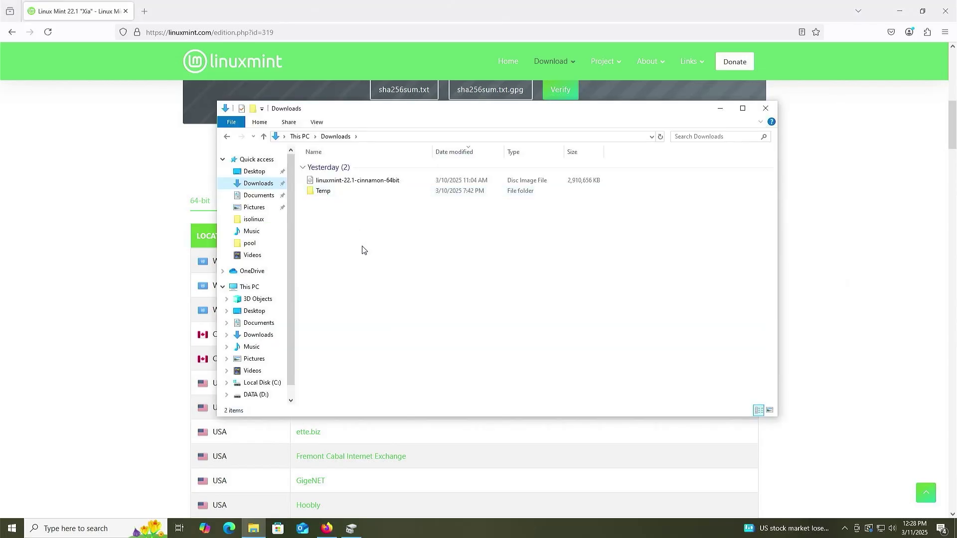
Mount the Linux Mint 22.1 Cinnamon ISO as a virtual DVD drive.
{"action": "left_click", "coordinate": [344, 184]}
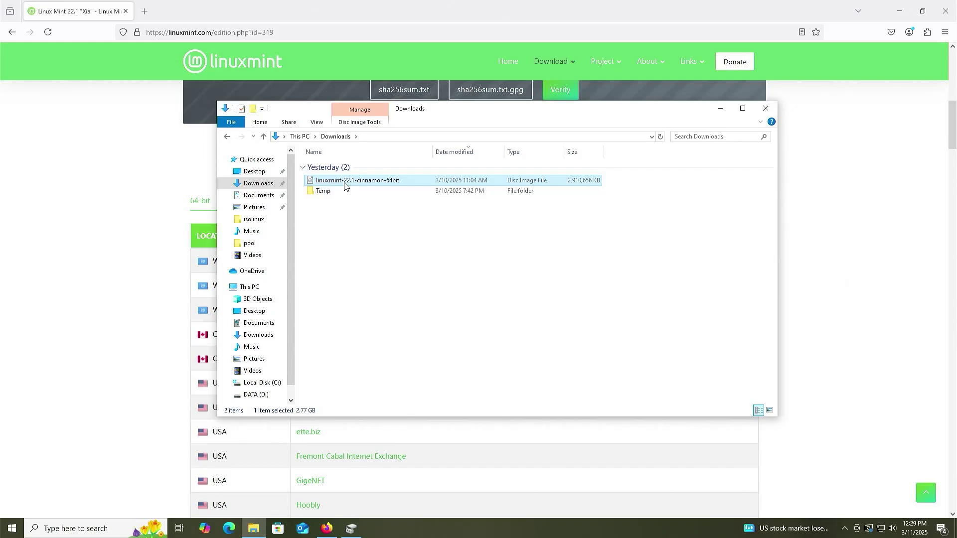
{"action": "right_click", "coordinate": [344, 184]}
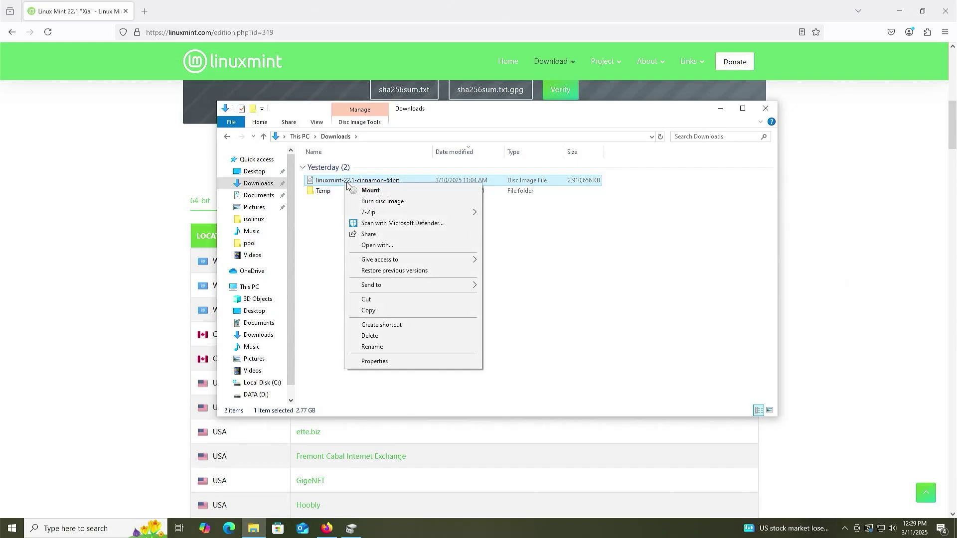
{"action": "left_click", "coordinate": [359, 191]}
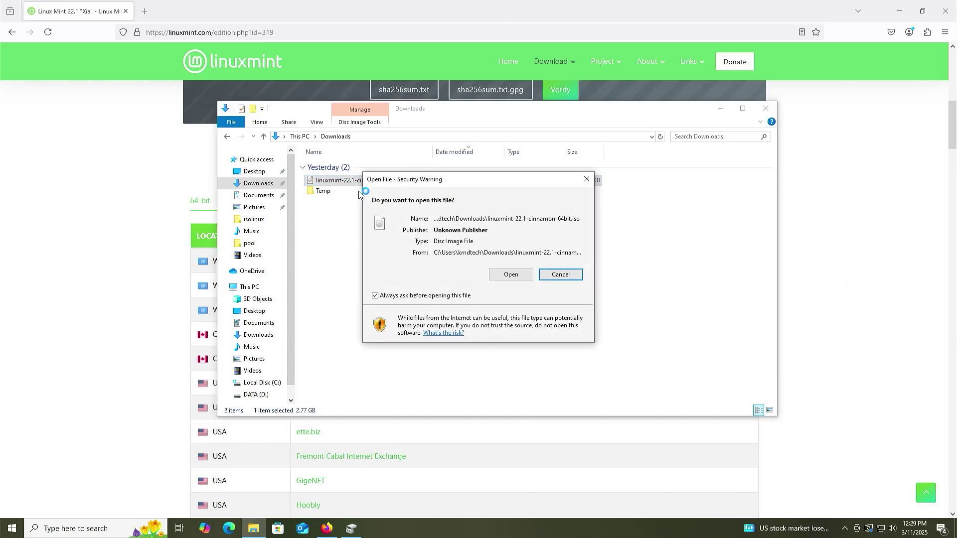
{"action": "left_click", "coordinate": [501, 277]}
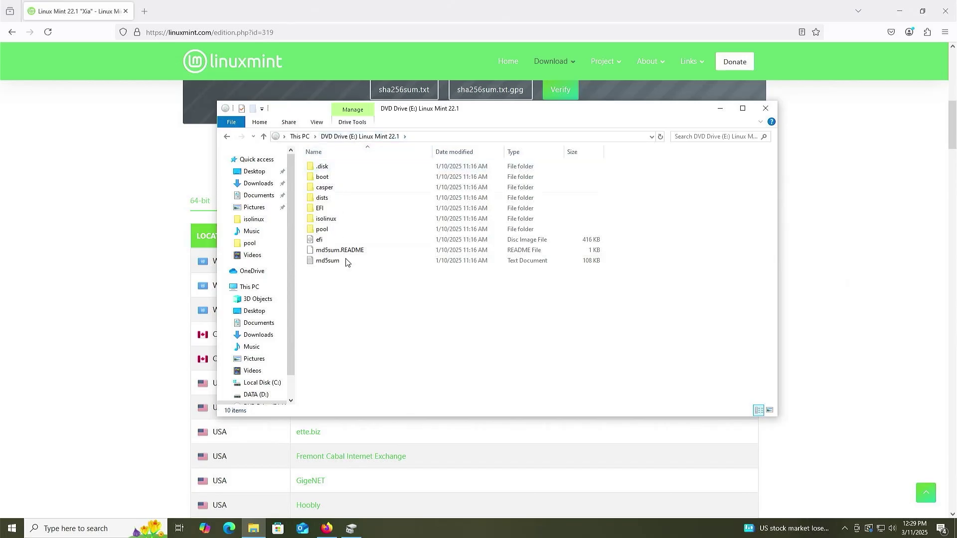
Check the mounted DVD Drive (E:) properties, then return to Disk Management.
{"action": "left_click_drag", "start_coordinate": [291, 327], "coordinate": [291, 354]}
{"action": "right_click", "coordinate": [269, 375]}
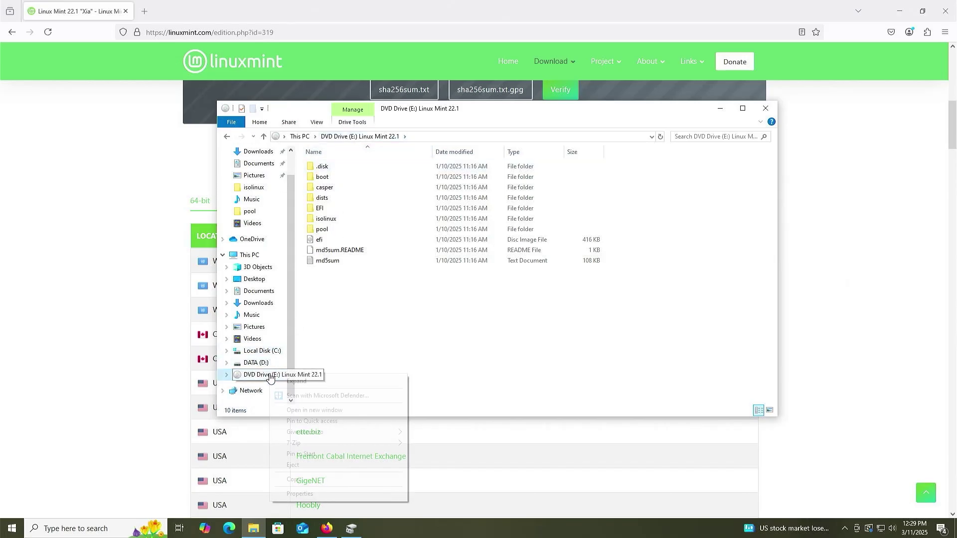
{"action": "left_click", "coordinate": [327, 493]}
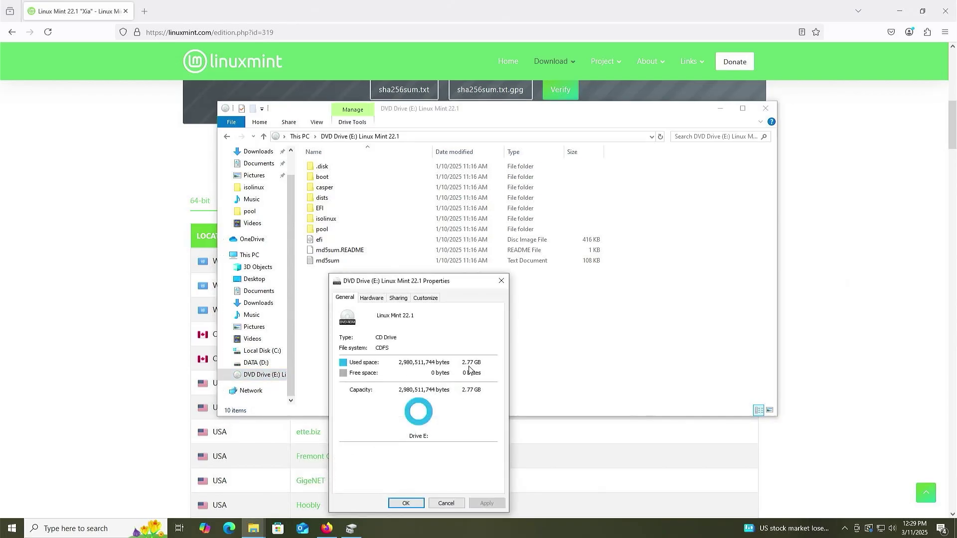
{"action": "left_click", "coordinate": [406, 503]}
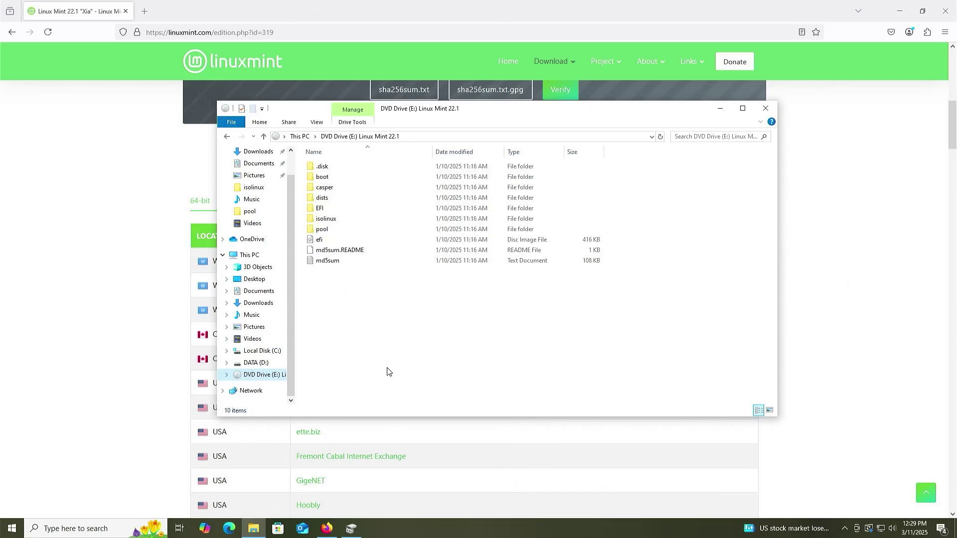
{"action": "left_click", "coordinate": [351, 528]}
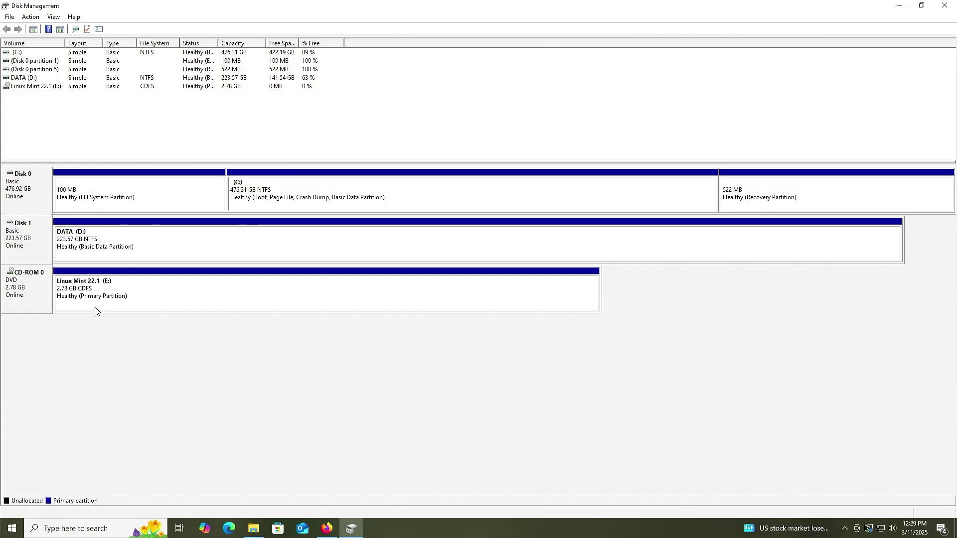
Shrink the C: volume by 3000 MB, leaving 2.93 GB unallocated on Disk 0.
{"action": "left_click", "coordinate": [402, 192]}
{"action": "right_click", "coordinate": [402, 192]}
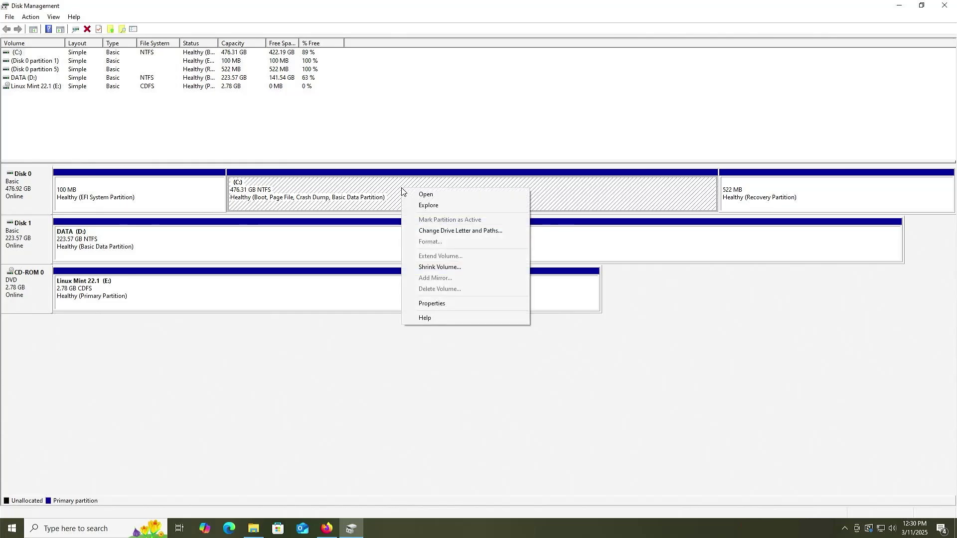
{"action": "left_click", "coordinate": [446, 268]}
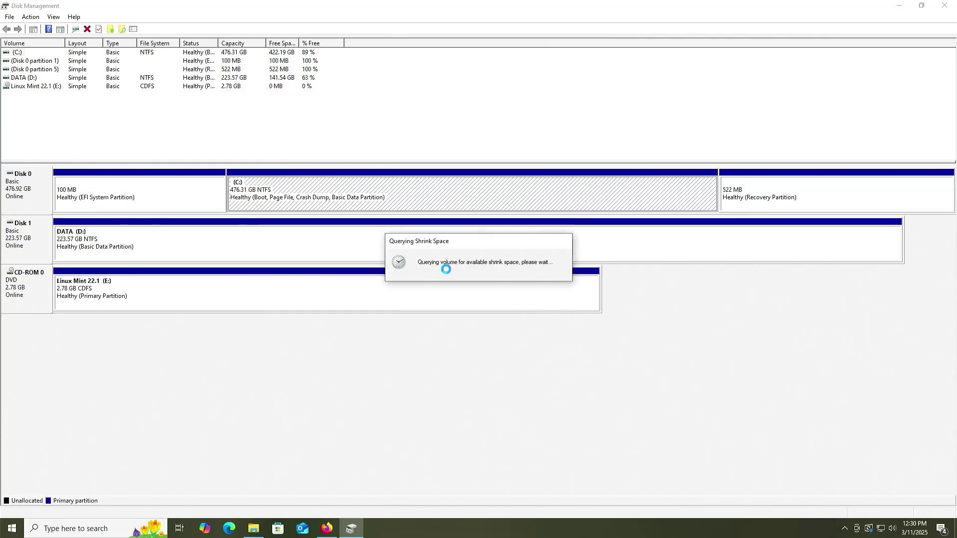
{"action": "type", "text": "3000"}
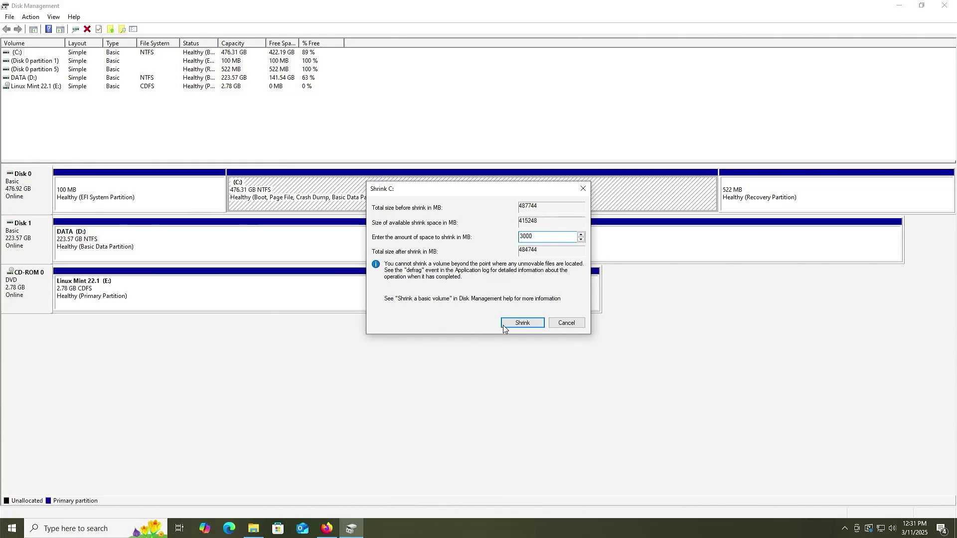
{"action": "left_click", "coordinate": [504, 325]}
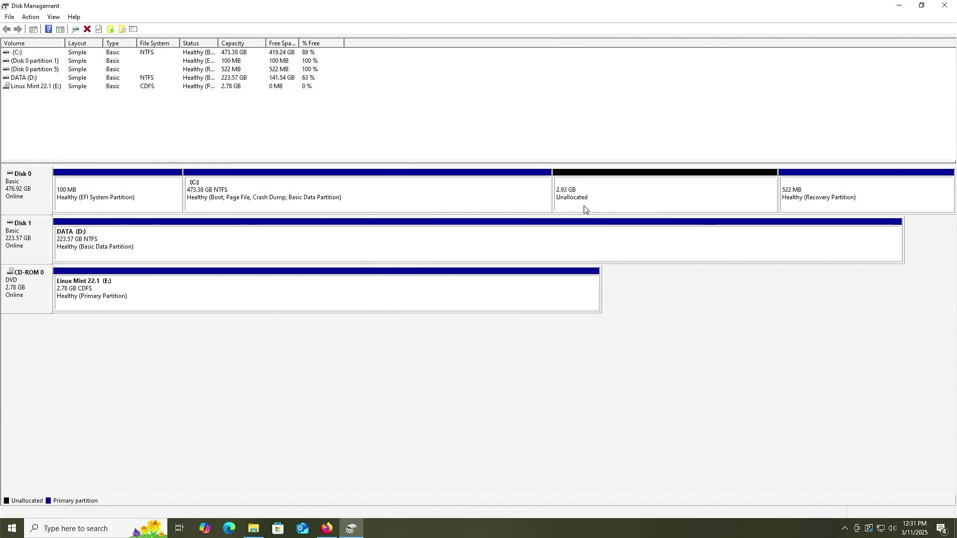
Start a New Simple Volume on the unallocated space, keeping the full 3000 MB and letter F.
{"action": "left_click", "coordinate": [584, 209]}
{"action": "right_click", "coordinate": [584, 209]}
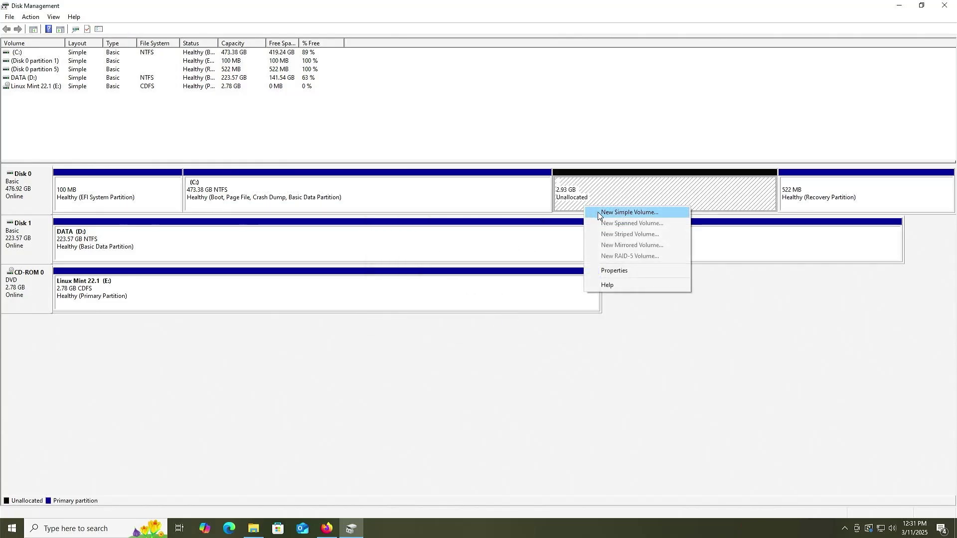
{"action": "left_click", "coordinate": [597, 211]}
{"action": "left_click", "coordinate": [201, 232]}
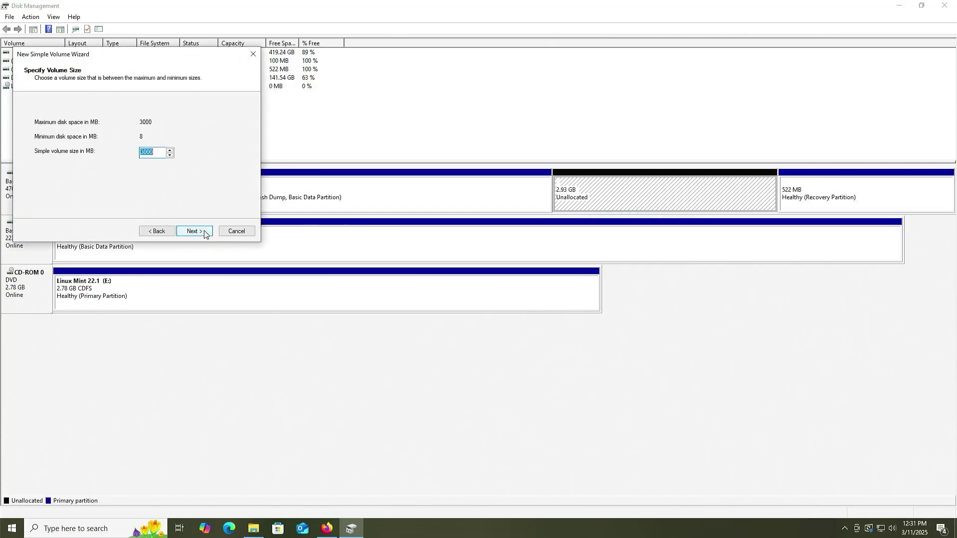
{"action": "left_click", "coordinate": [204, 233]}
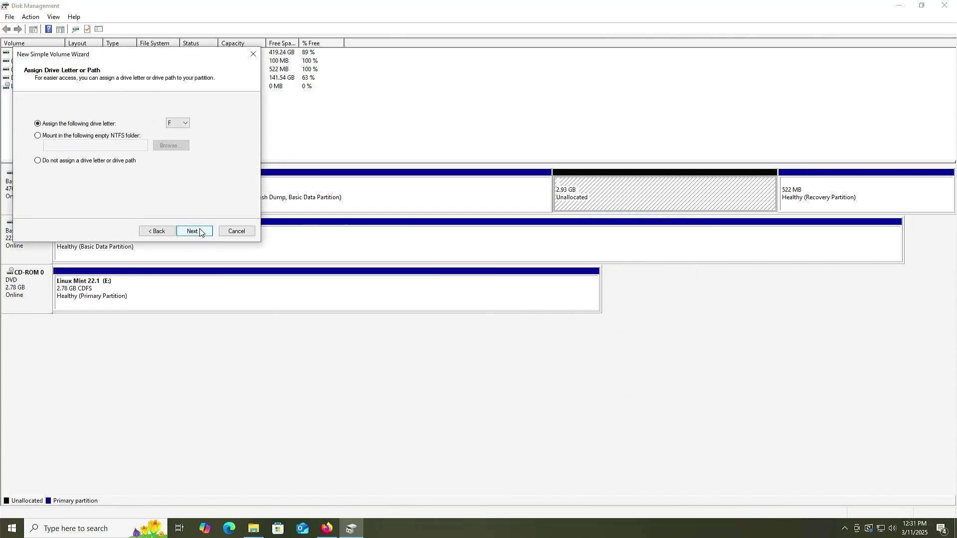
{"action": "left_click", "coordinate": [202, 232]}
Format the new volume as FAT32 with label MINT_ISO and finish the wizard.
{"action": "left_click", "coordinate": [155, 145]}
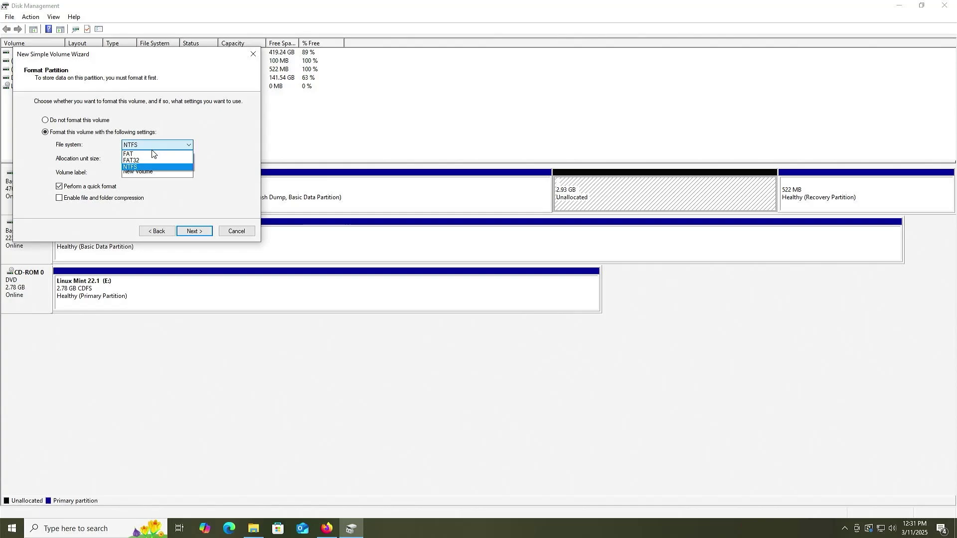
{"action": "left_click", "coordinate": [150, 160]}
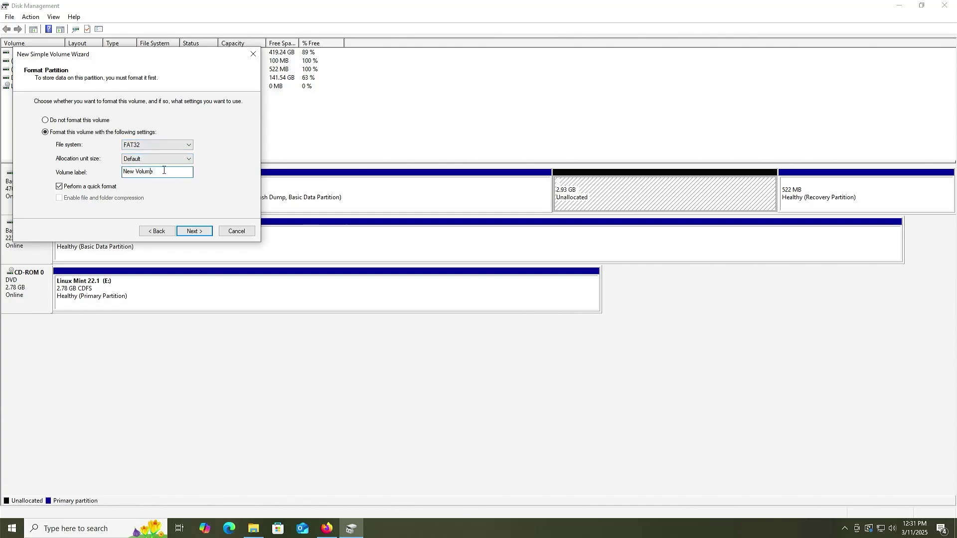
{"action": "left_click_drag", "start_coordinate": [164, 170], "coordinate": [124, 172]}
{"action": "type", "text": "MINT_ISO"}
{"action": "left_click", "coordinate": [190, 233]}
{"action": "left_click", "coordinate": [194, 232]}
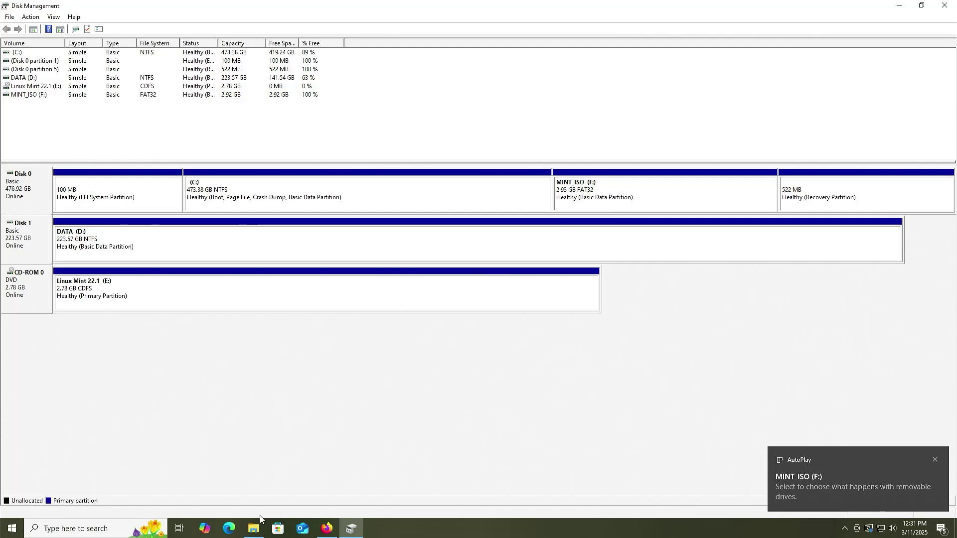
Copy every item from the mounted Linux Mint disc (E:) onto MINT_ISO (F:).
{"action": "left_click", "coordinate": [253, 527]}
{"action": "key", "text": "ctrl+a"}
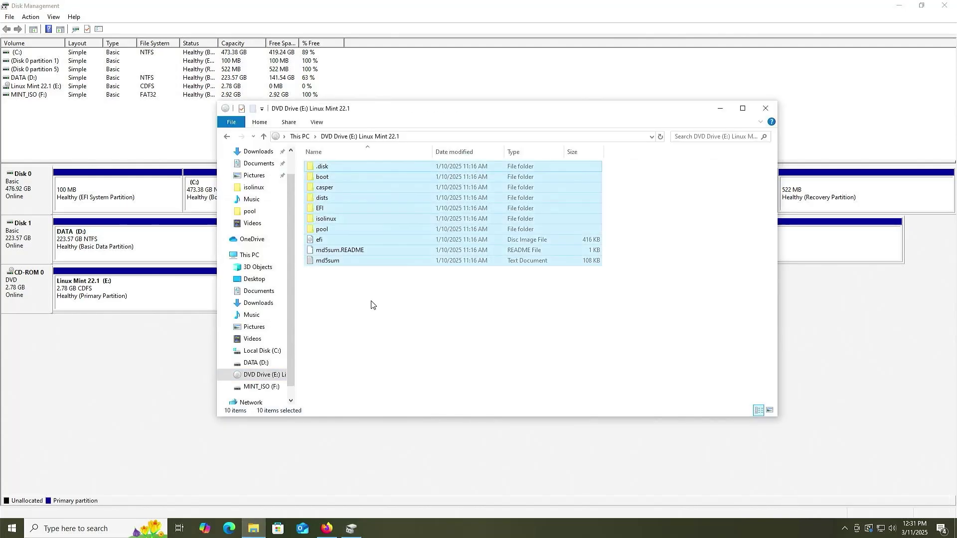
{"action": "left_click", "coordinate": [261, 386]}
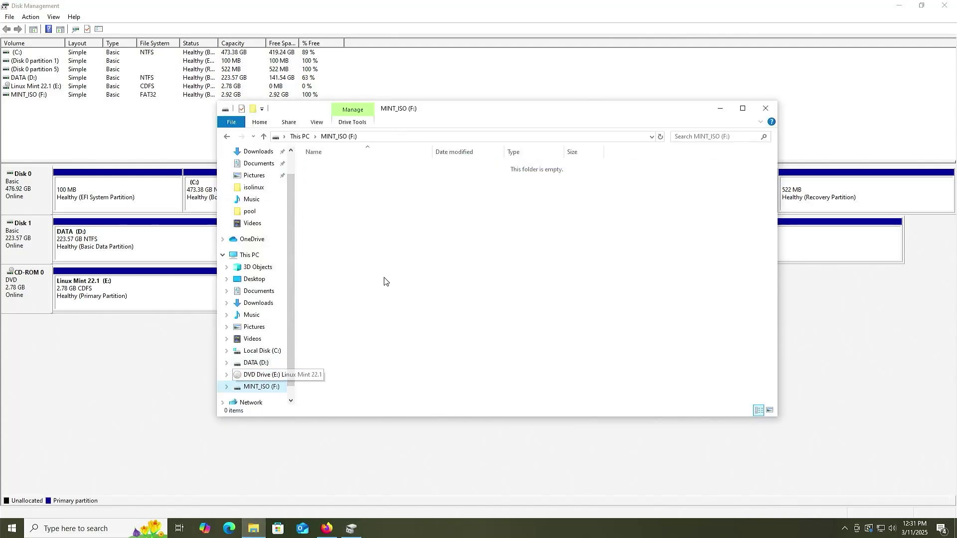
{"action": "key", "text": "ctrl+v"}
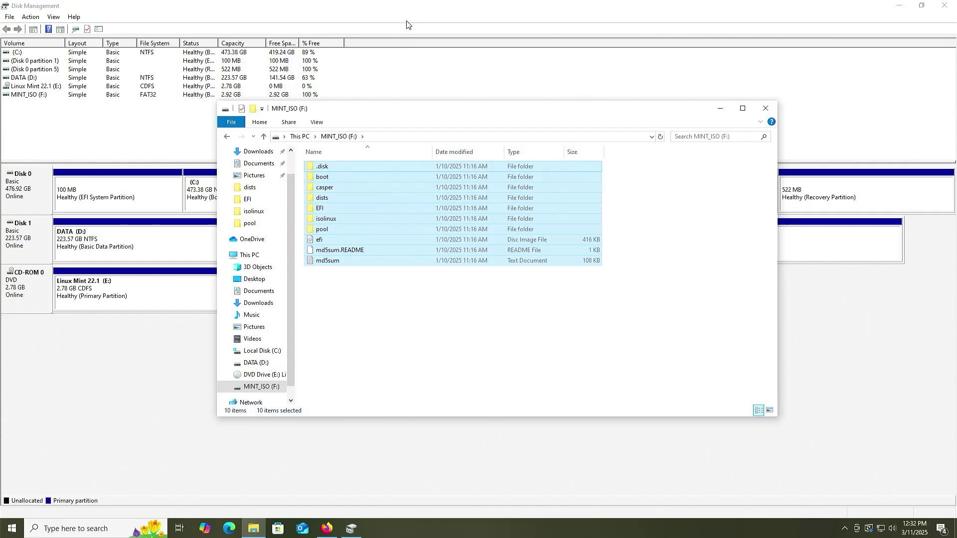
{"action": "left_click", "coordinate": [406, 24]}
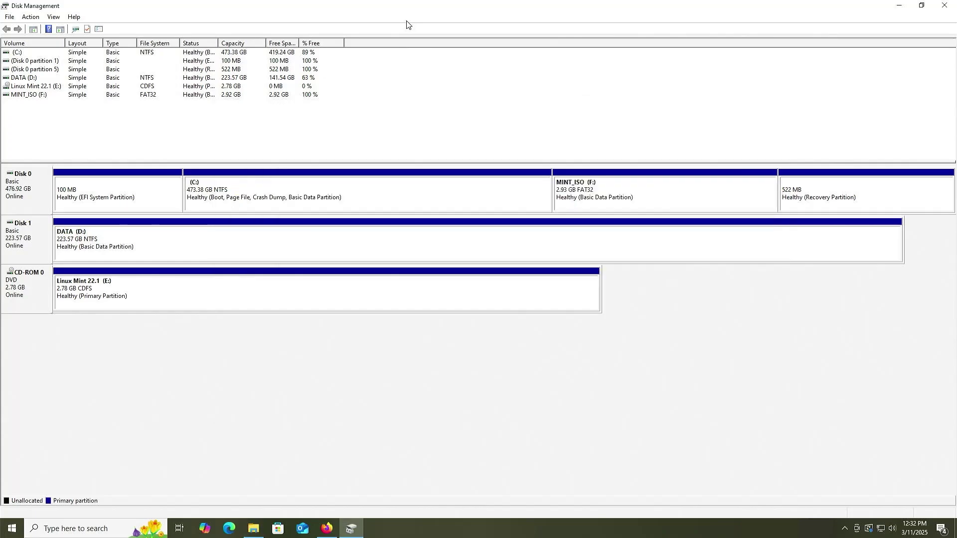
Select the MINT_ISO (F:) partition and open Windows search.
{"action": "left_click", "coordinate": [582, 209]}
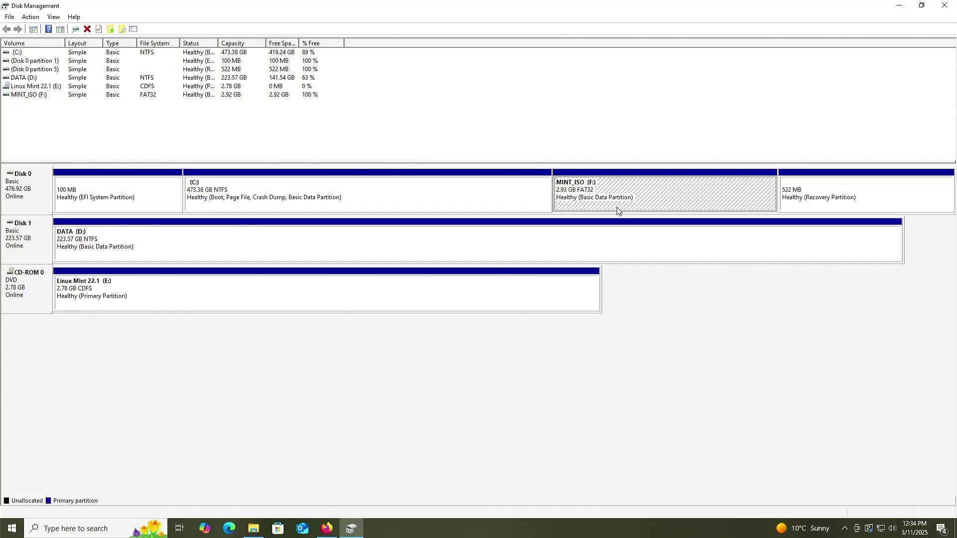
{"action": "left_click", "coordinate": [11, 529]}
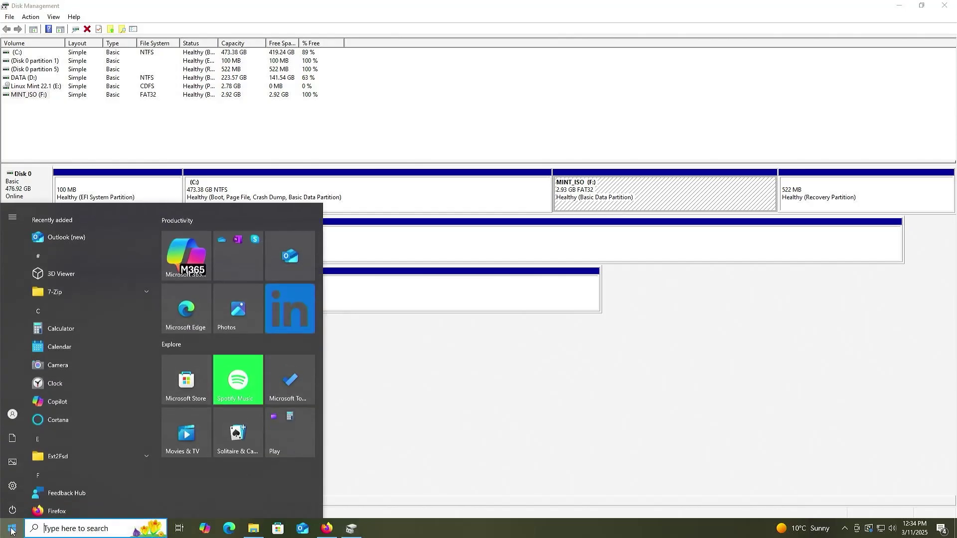
Launch diskpart with administrator rights, approving the elevation prompt.
{"action": "type", "text": "diskpart"}
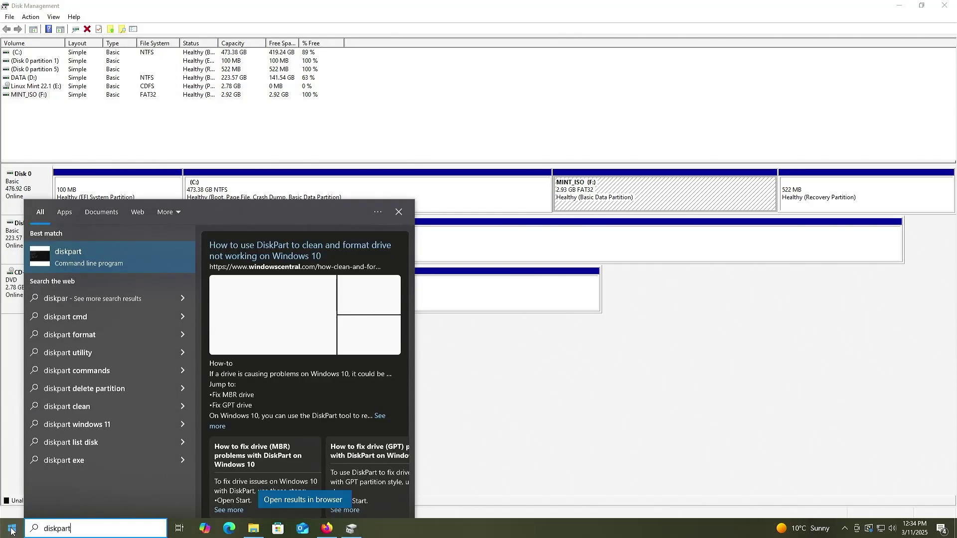
{"action": "key", "text": "Tab"}
{"action": "key", "text": "Down"}
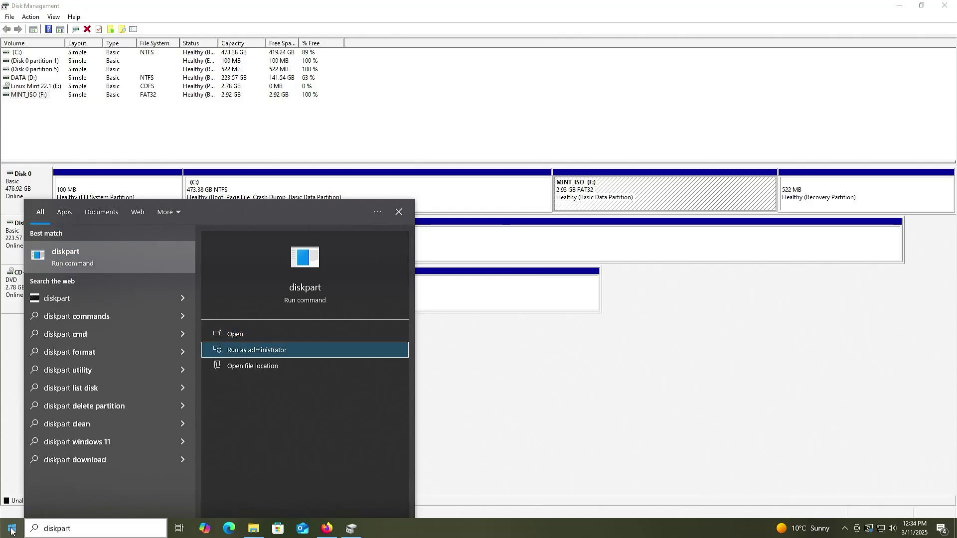
{"action": "key", "text": "Return"}
{"action": "key", "text": "Left"}
{"action": "key", "text": "Return"}
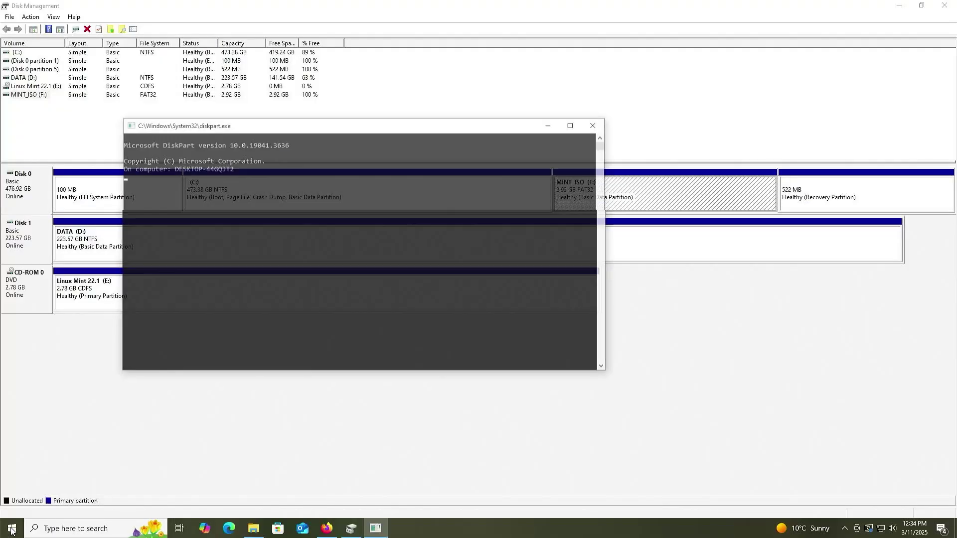
List disks, select Disk 0, list its partitions and select the 3000 MB Partition 4.
{"action": "type", "text": "list disk"}
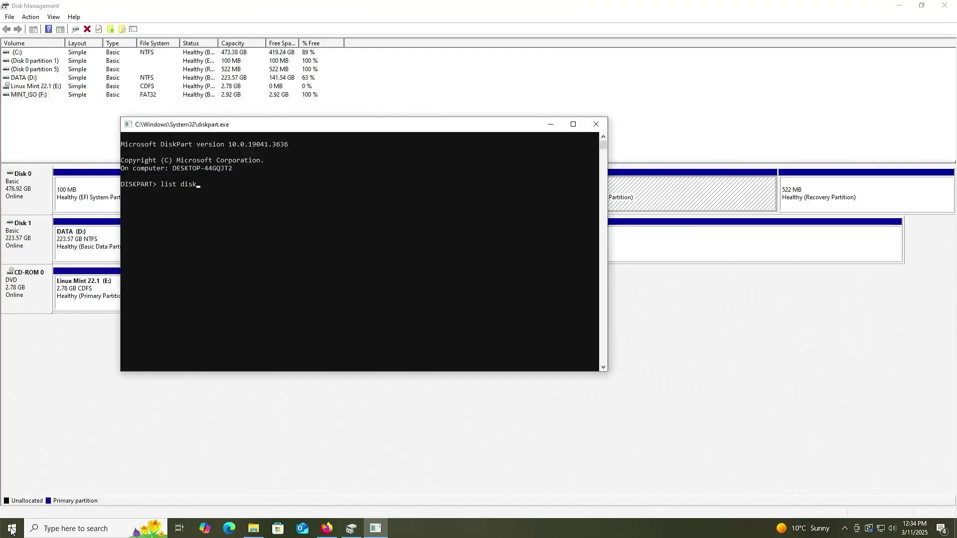
{"action": "key", "text": "Return"}
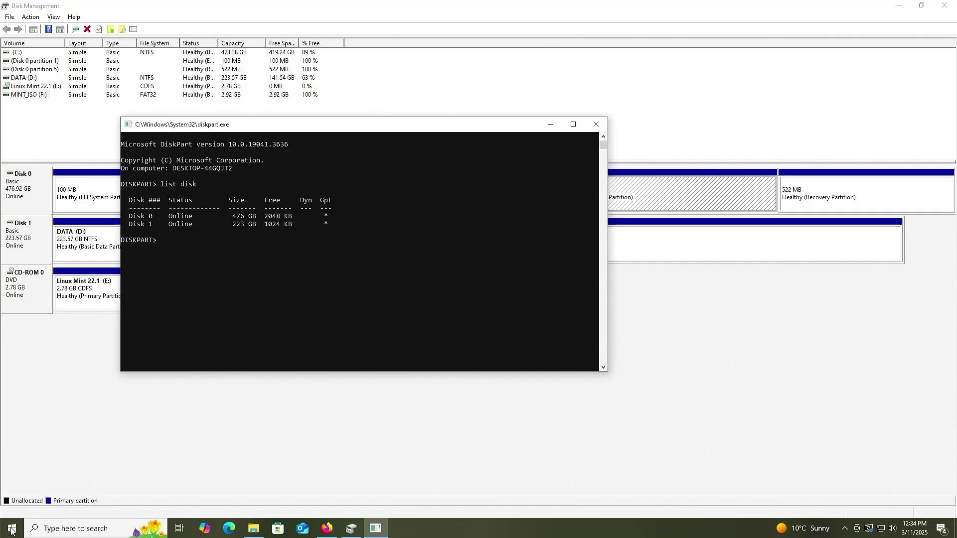
{"action": "type", "text": "sel disk 0"}
{"action": "key", "text": "Return"}
{"action": "type", "text": "list part"}
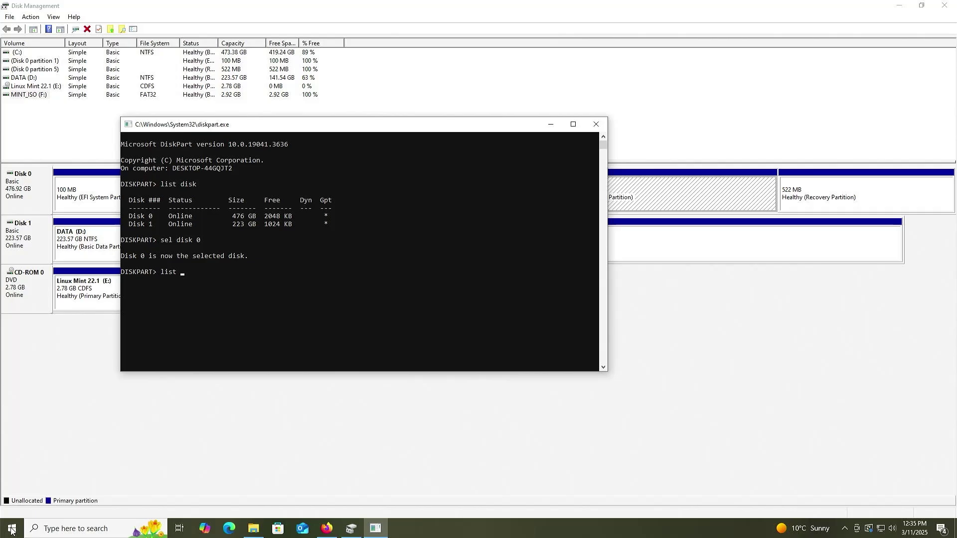
{"action": "key", "text": "Return"}
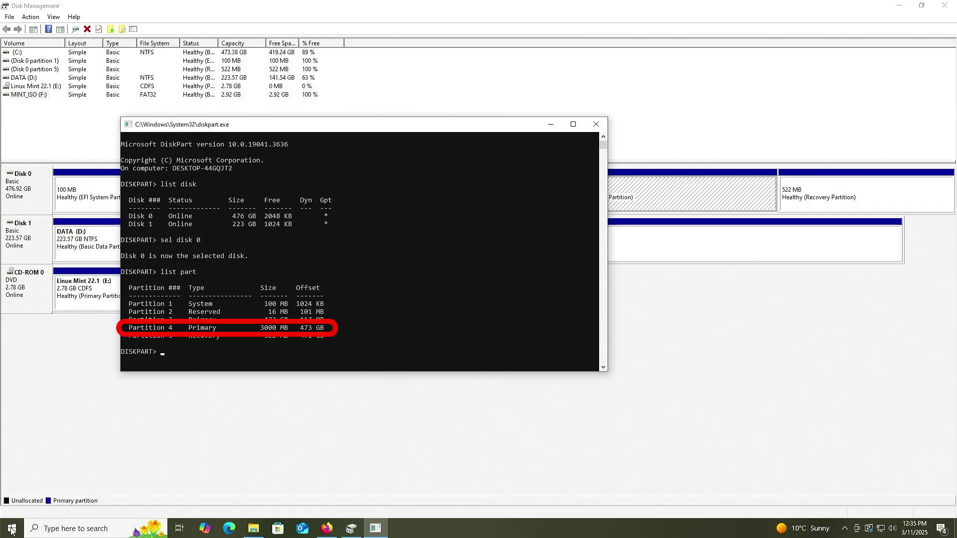
{"action": "type", "text": "sel part 4"}
{"action": "key", "text": "Return"}
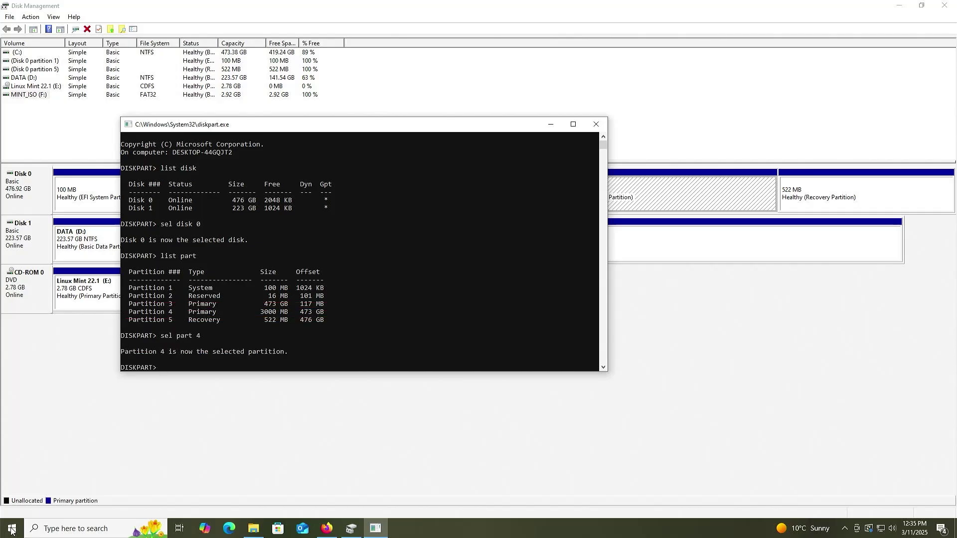
Show the help setid text and copy the EFI System partition GUID.
{"action": "type", "text": "help setid"}
{"action": "key", "text": "Return"}
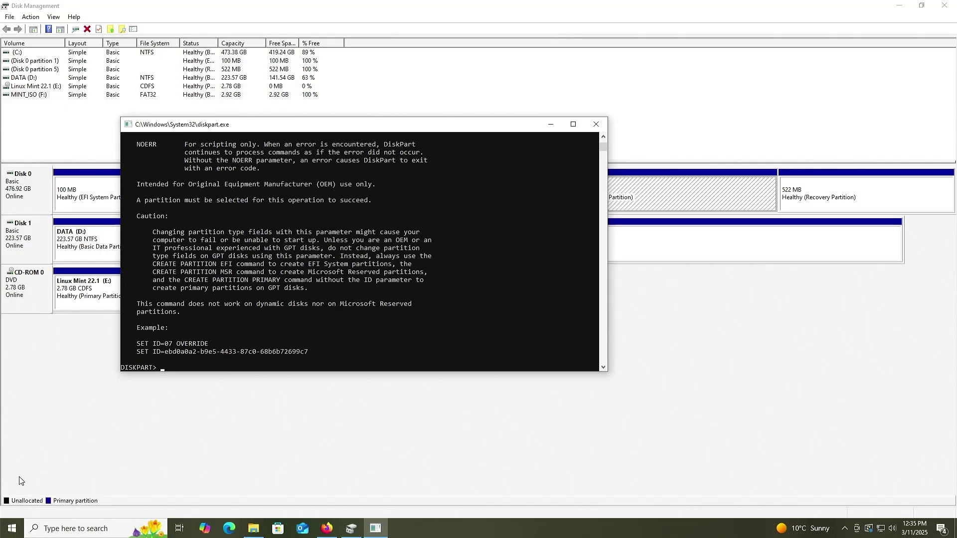
{"action": "scroll", "coordinate": [278, 344], "scroll_direction": "up", "scroll_amount": 9}
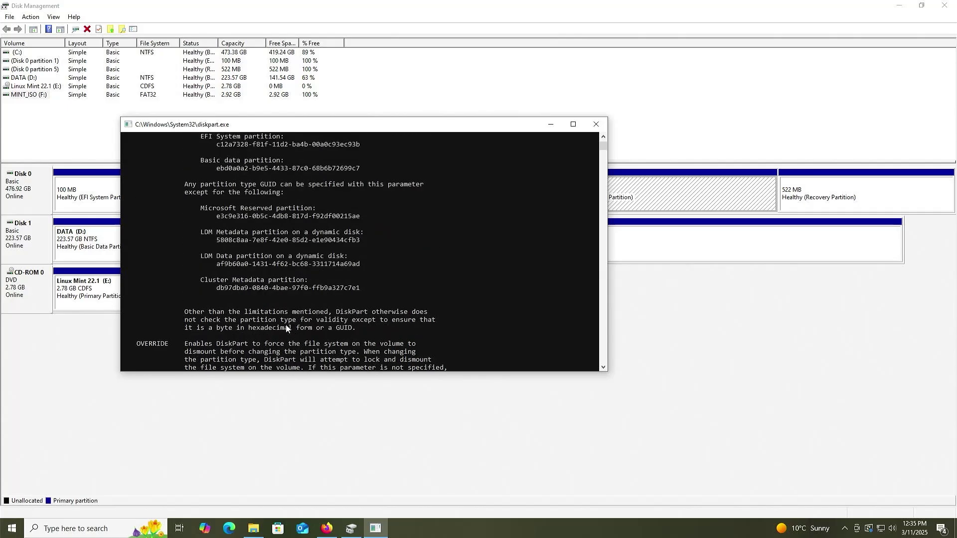
{"action": "scroll", "coordinate": [286, 325], "scroll_direction": "up", "scroll_amount": 1}
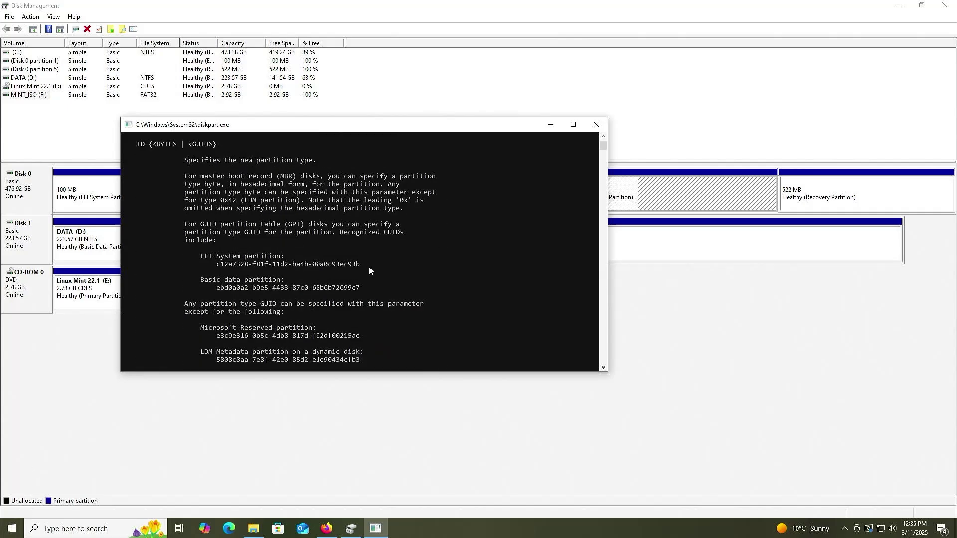
{"action": "left_click_drag", "start_coordinate": [359, 262], "coordinate": [217, 265]}
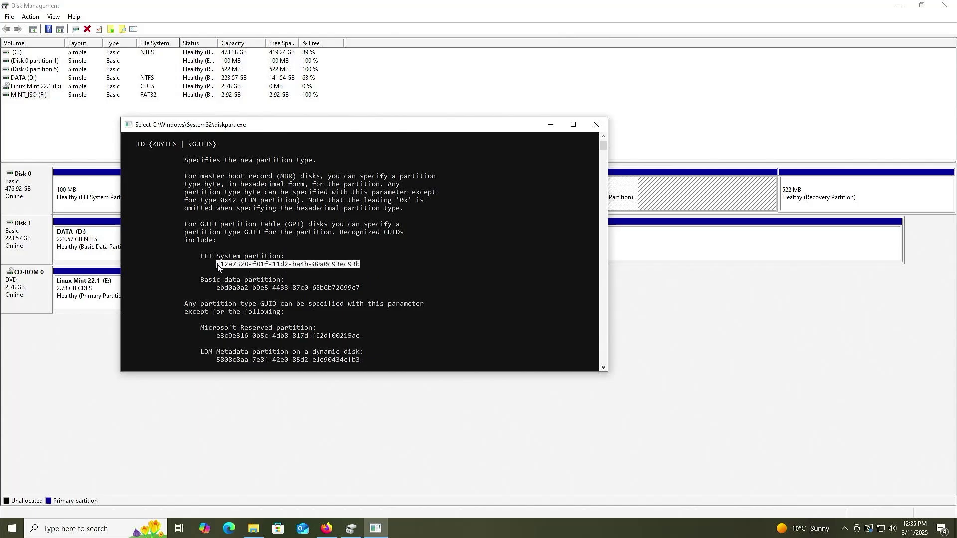
{"action": "key", "text": "ctrl+c"}
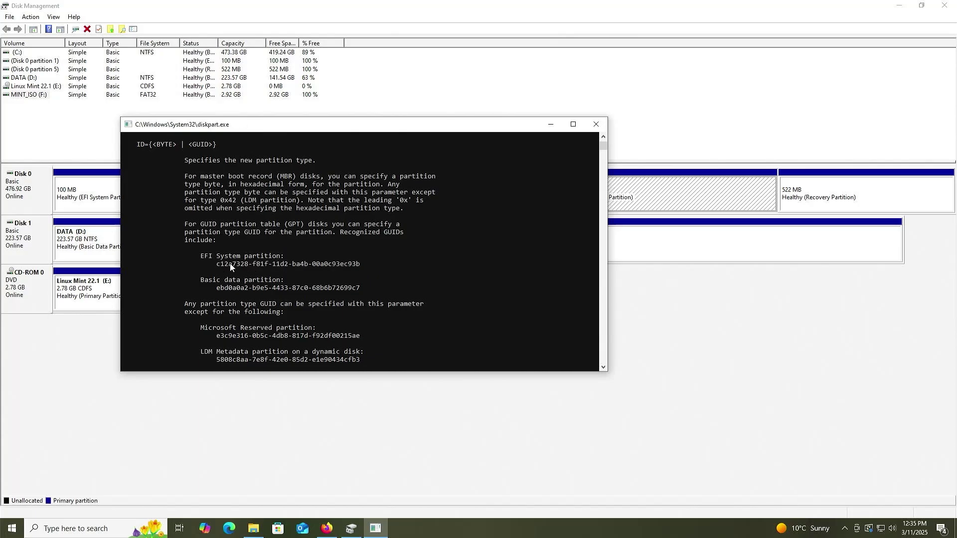
Set Partition 4's ID to the EFI System GUID c12a7328-f81f-11d2-ba4b-00a0c93ec93b.
{"action": "type", "text": "set id"}
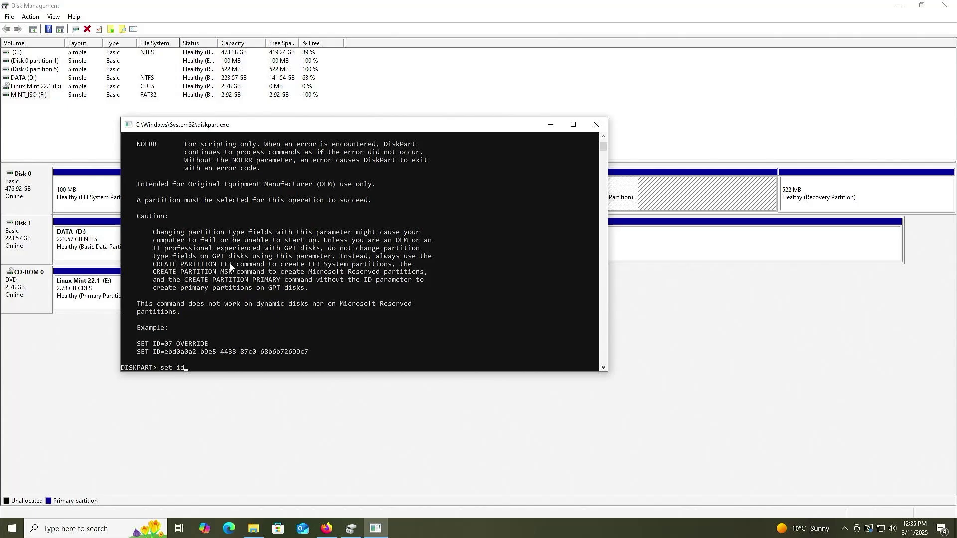
{"action": "type", "text": "="}
{"action": "key", "text": "ctrl+v"}
{"action": "key", "text": "Return"}
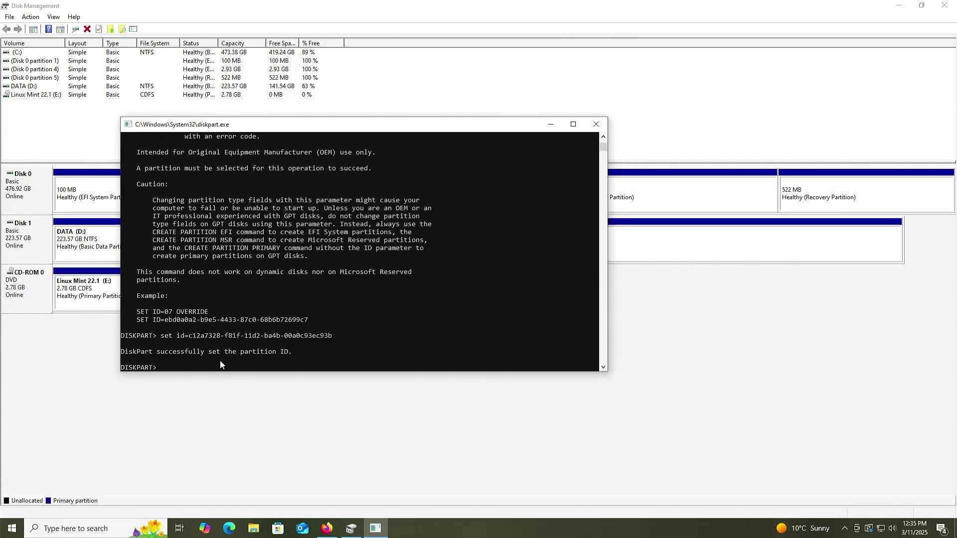
Shrink DATA (D:) by 50000 MB to 174.74 GB, leaving 48.83 GB unallocated on Disk 1.
{"action": "left_click", "coordinate": [640, 201]}
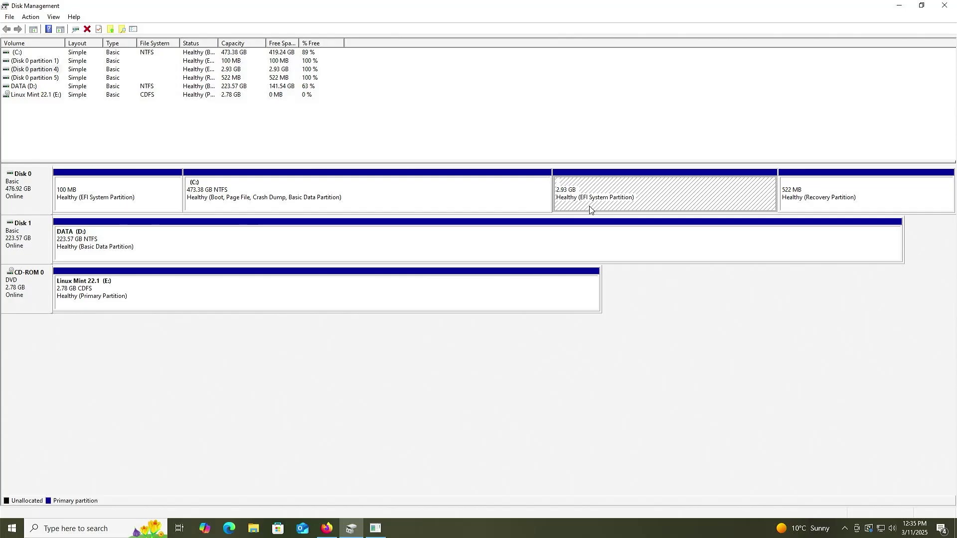
{"action": "left_click", "coordinate": [525, 244]}
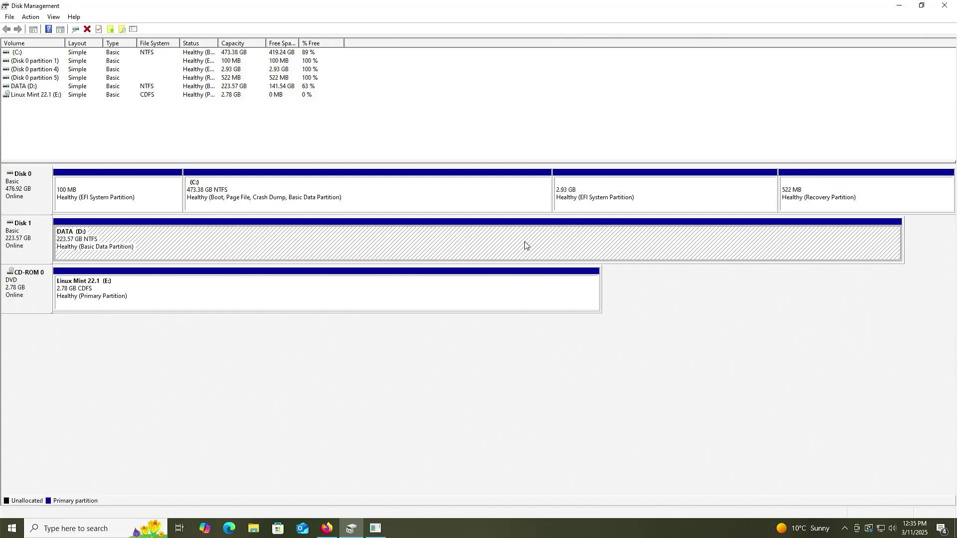
{"action": "right_click", "coordinate": [525, 244]}
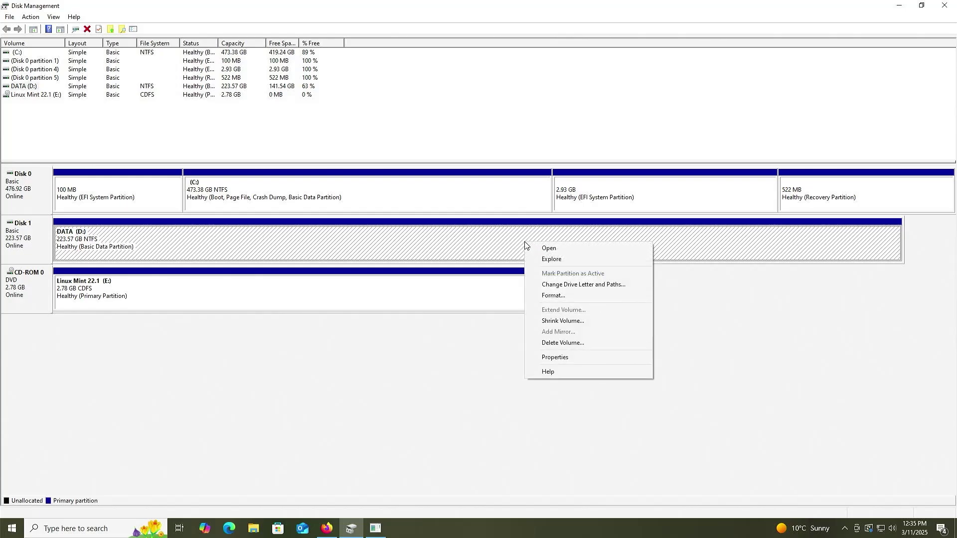
{"action": "left_click", "coordinate": [559, 323]}
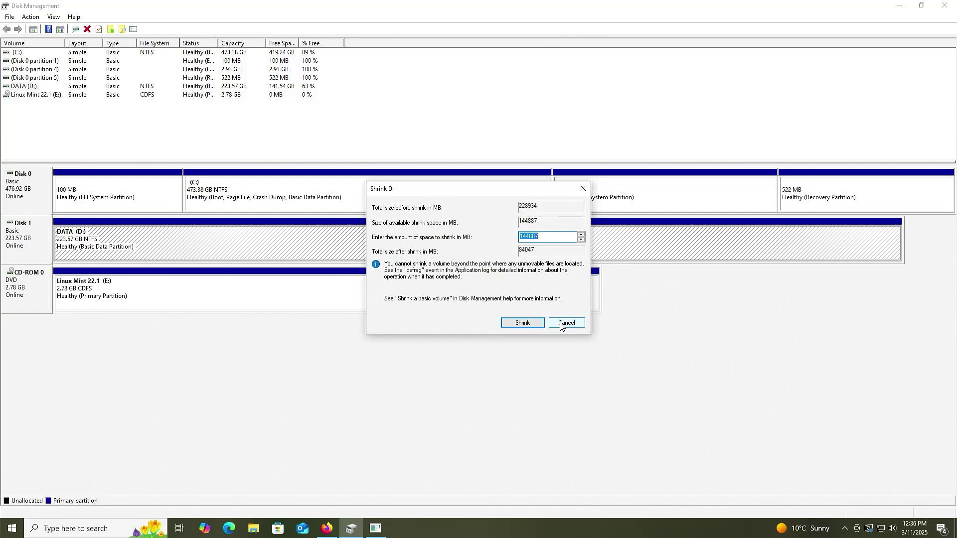
{"action": "type", "text": "50000"}
{"action": "left_click", "coordinate": [530, 323]}
{"action": "left_click", "coordinate": [543, 254]}
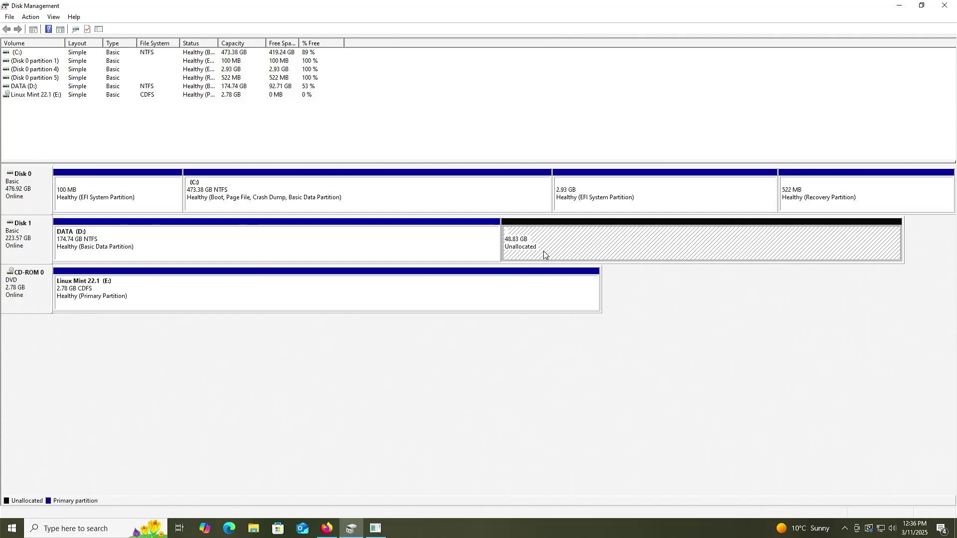
{"action": "right_click", "coordinate": [12, 528]}
Restart into Aptio Setup and highlight the UEFI OS boot override under Save & Exit.
{"action": "mouse_move", "coordinate": [68, 505]}
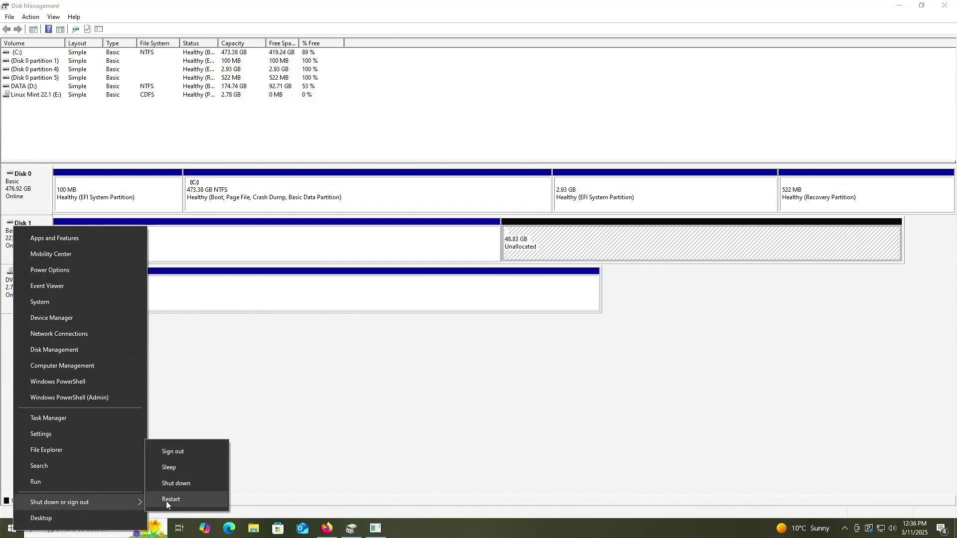
{"action": "left_click", "coordinate": [166, 501]}
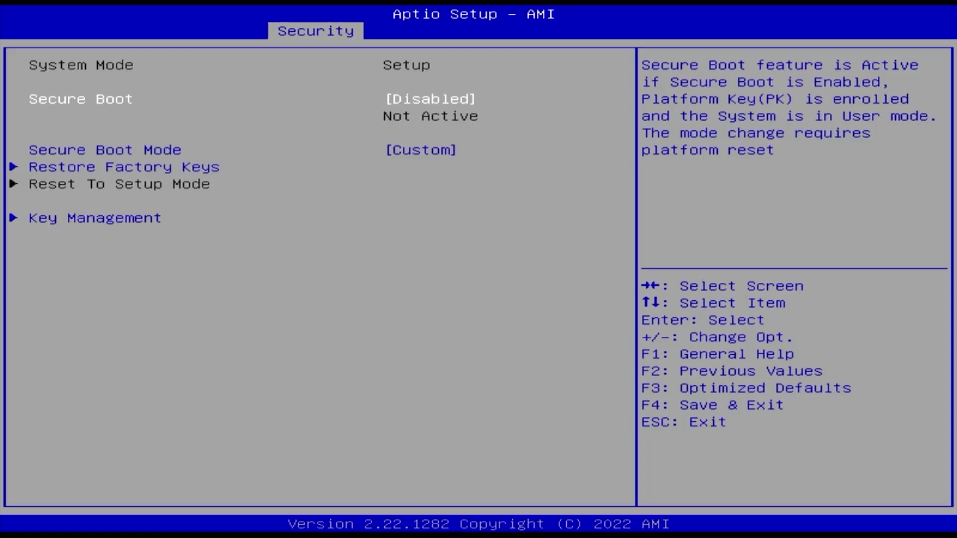
{"action": "key", "text": "Right"}
{"action": "key", "text": "Right"}
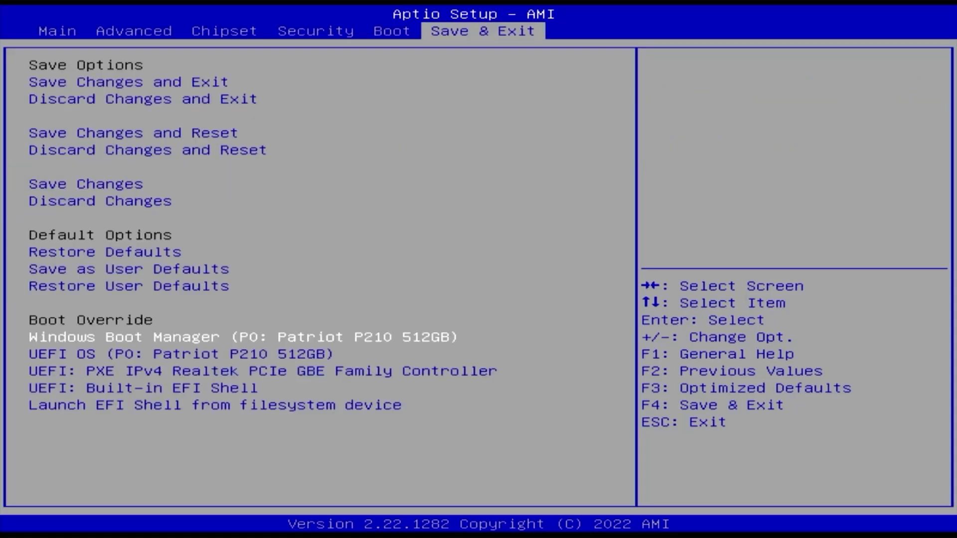
{"action": "key", "text": "Down"}
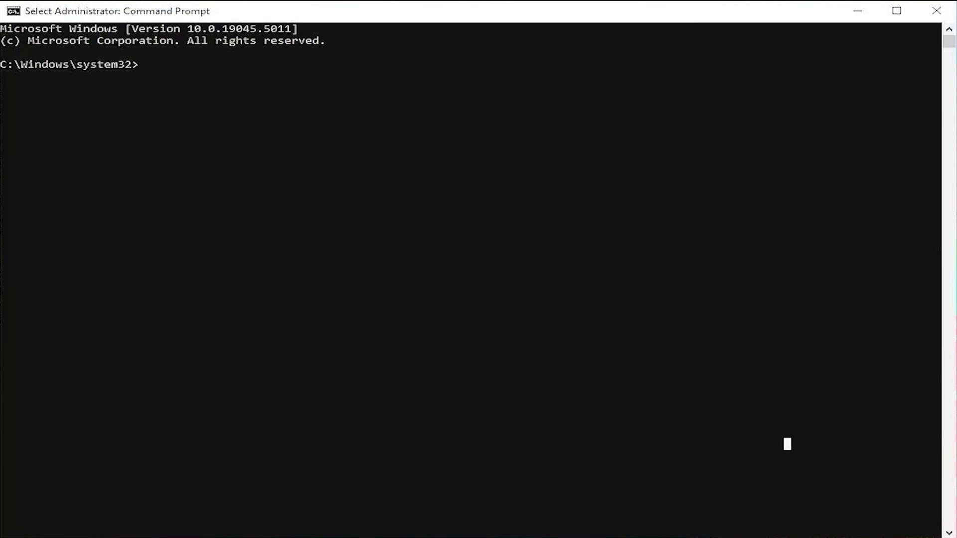
Run bcdedit /enum firmware to list the firmware boot entries.
{"action": "type", "text": "bcdedit /enum "}
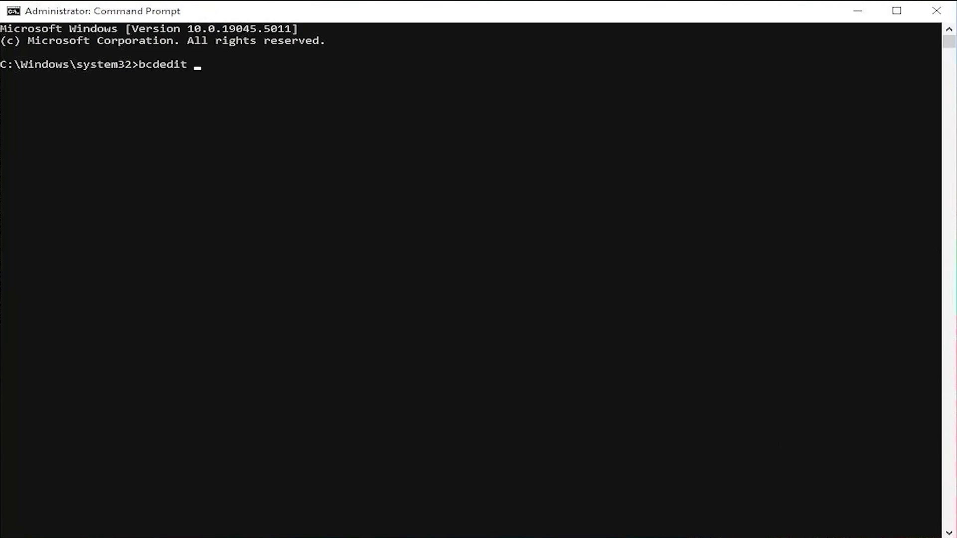
{"action": "type", "text": "firmware"}
{"action": "key", "text": "Return"}
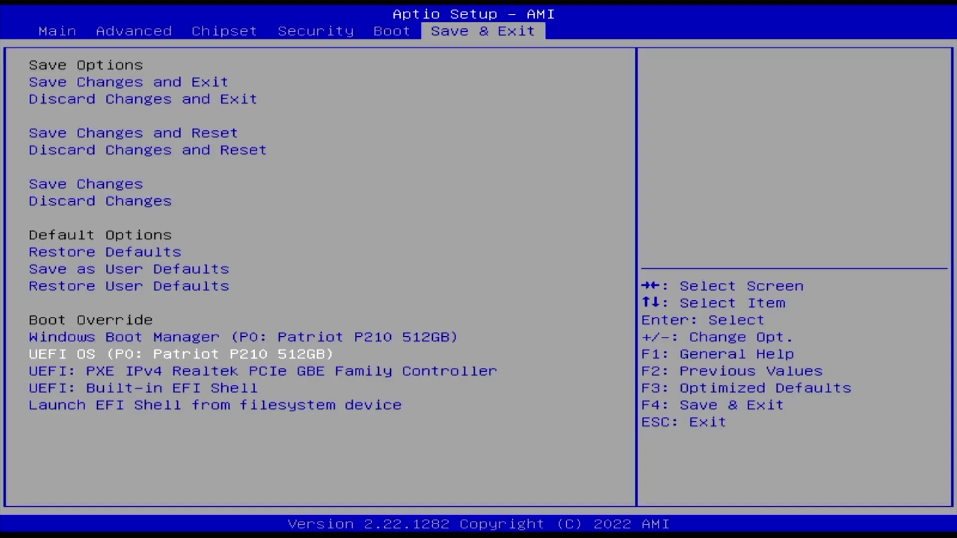
Boot the UEFI OS override entry and start Linux Mint 22.1 Cinnamon from GRUB.
{"action": "key", "text": "Return"}
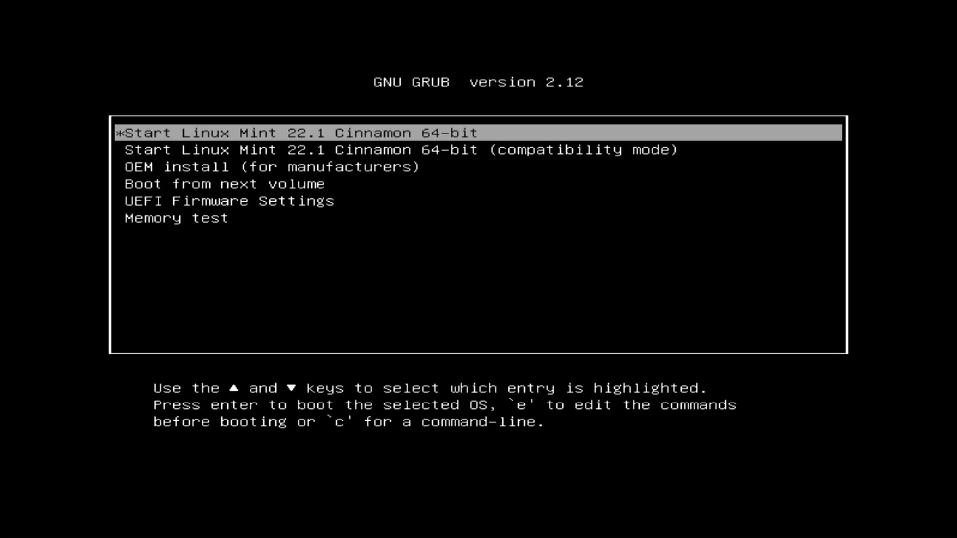
{"action": "key", "text": "Return"}
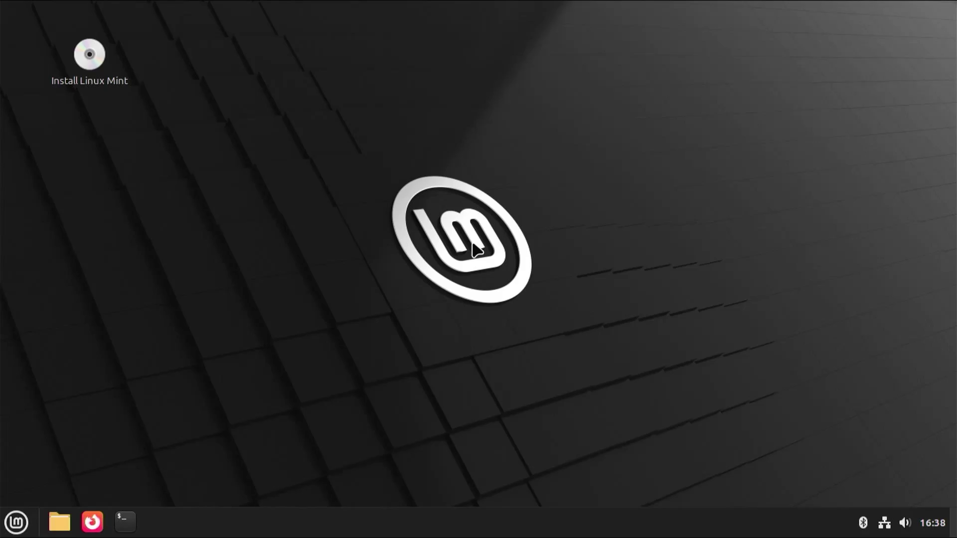
Launch the Linux Mint installer with English, English (US) keyboard and multimedia codecs selected.
{"action": "double_click", "coordinate": [88, 59]}
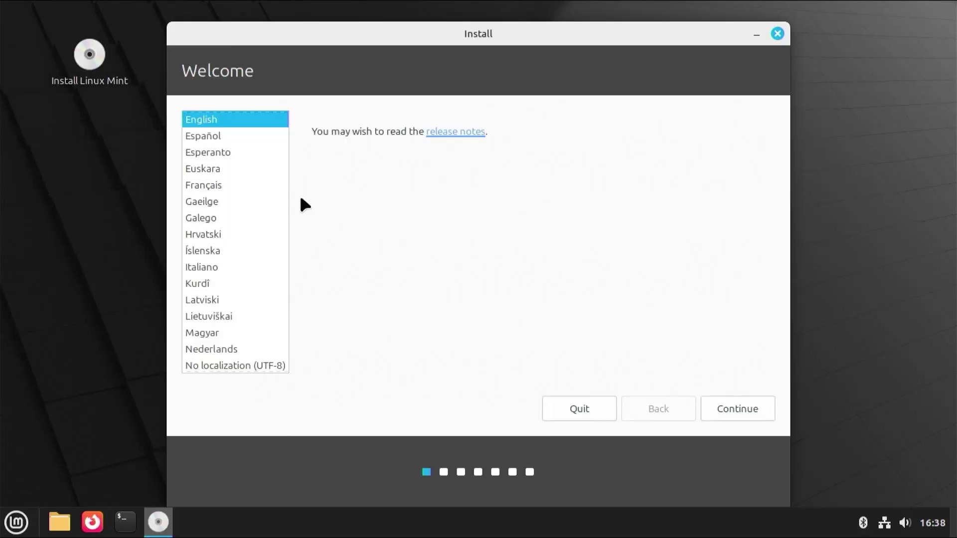
{"action": "left_click", "coordinate": [742, 411]}
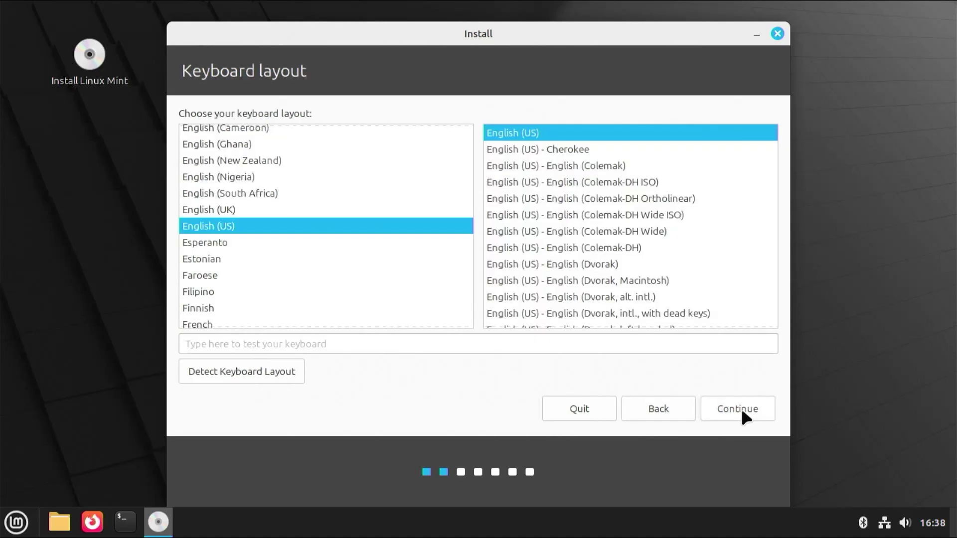
{"action": "left_click", "coordinate": [742, 411]}
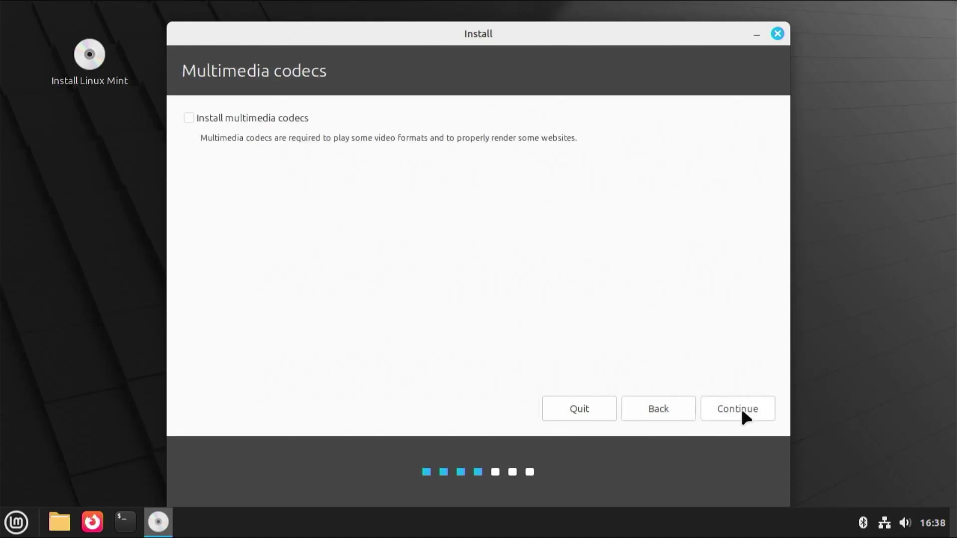
{"action": "left_click", "coordinate": [269, 119]}
{"action": "left_click", "coordinate": [740, 410]}
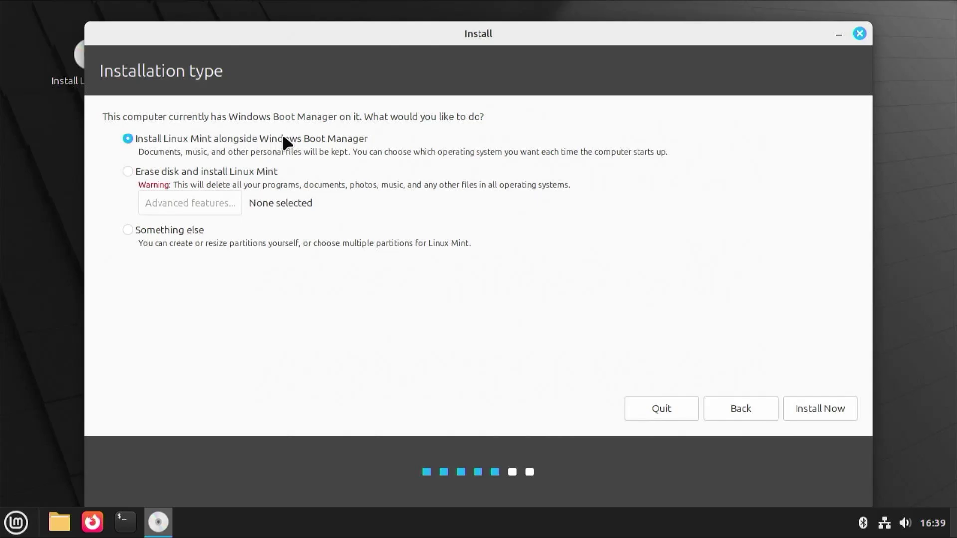
{"action": "left_click", "coordinate": [823, 409]}
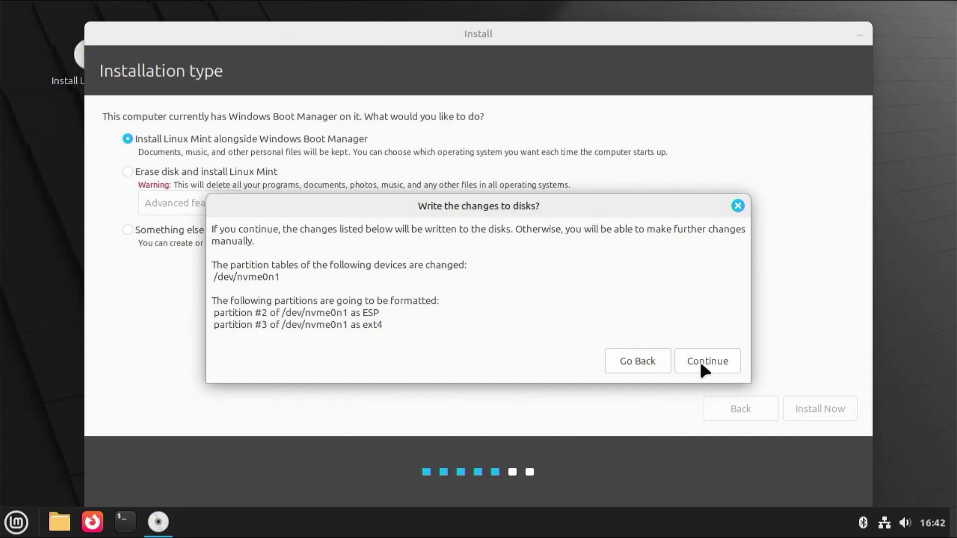
{"action": "left_click", "coordinate": [656, 353]}
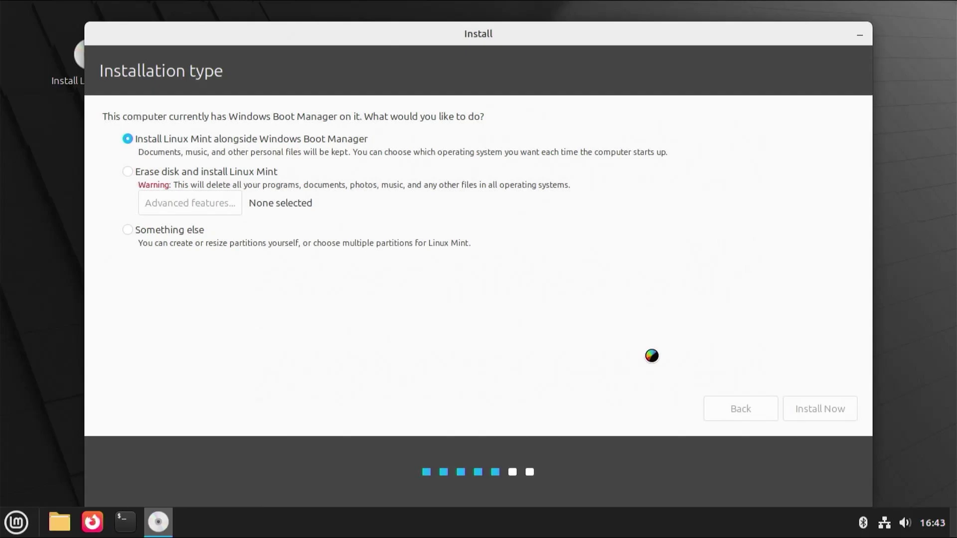
Choose Something else as the installation type to reach the manual partition editor.
{"action": "left_click", "coordinate": [162, 230]}
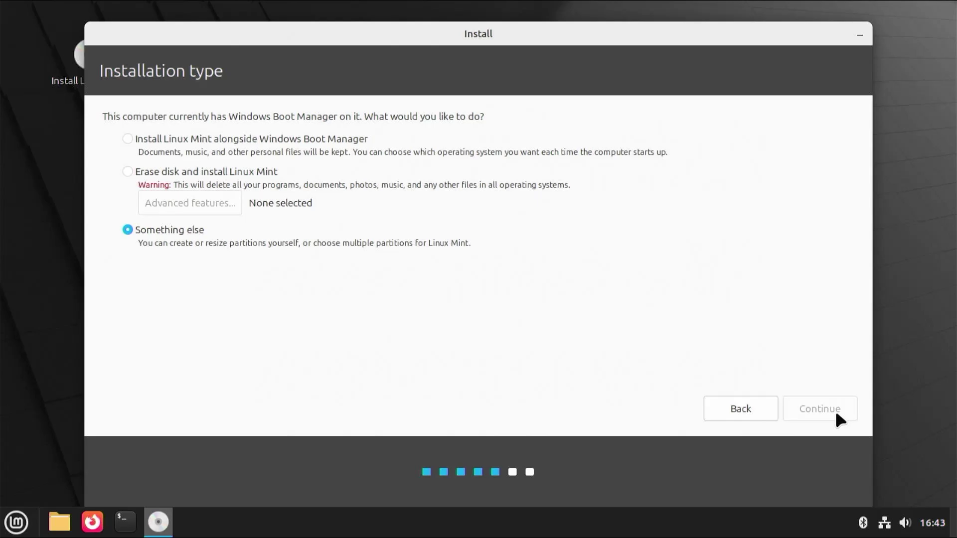
{"action": "left_click", "coordinate": [728, 405]}
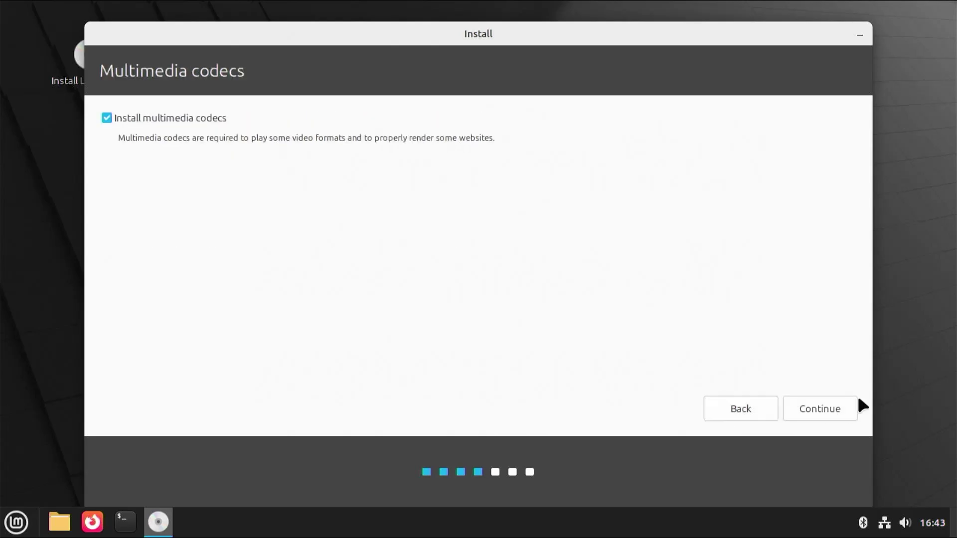
{"action": "left_click", "coordinate": [839, 417]}
{"action": "left_click", "coordinate": [166, 230]}
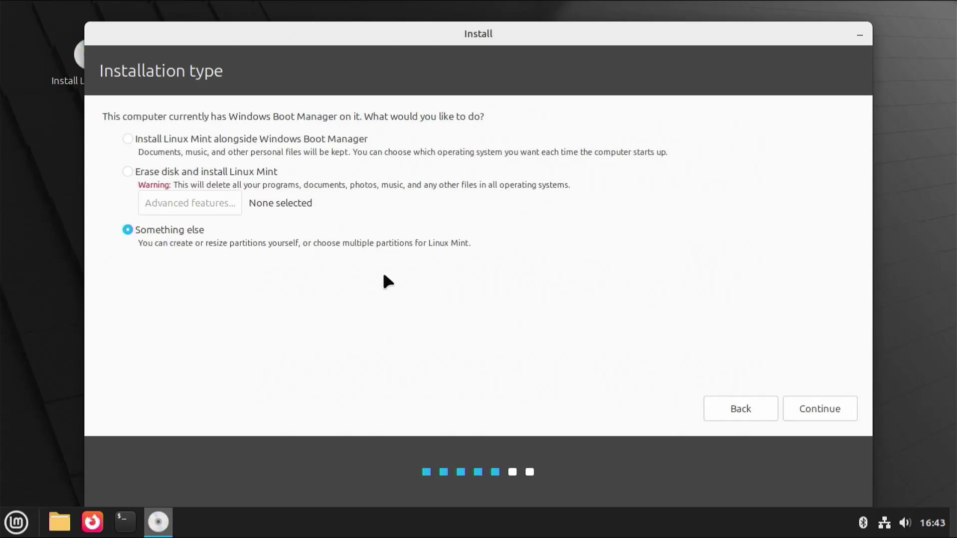
{"action": "left_click", "coordinate": [815, 410]}
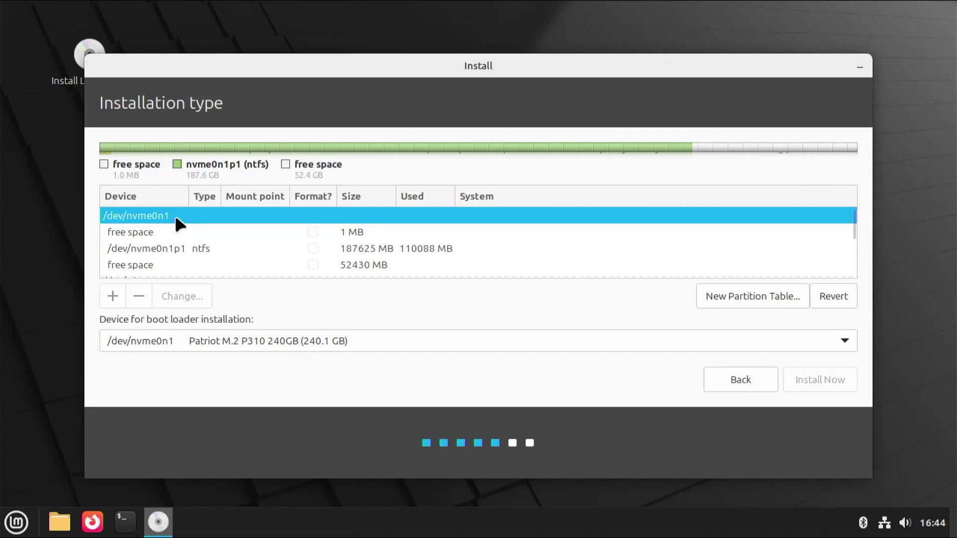
Inspect the nvme0n1p1 NTFS partition, the 52430 MB free space, and /dev/sda1.
{"action": "left_click", "coordinate": [160, 248]}
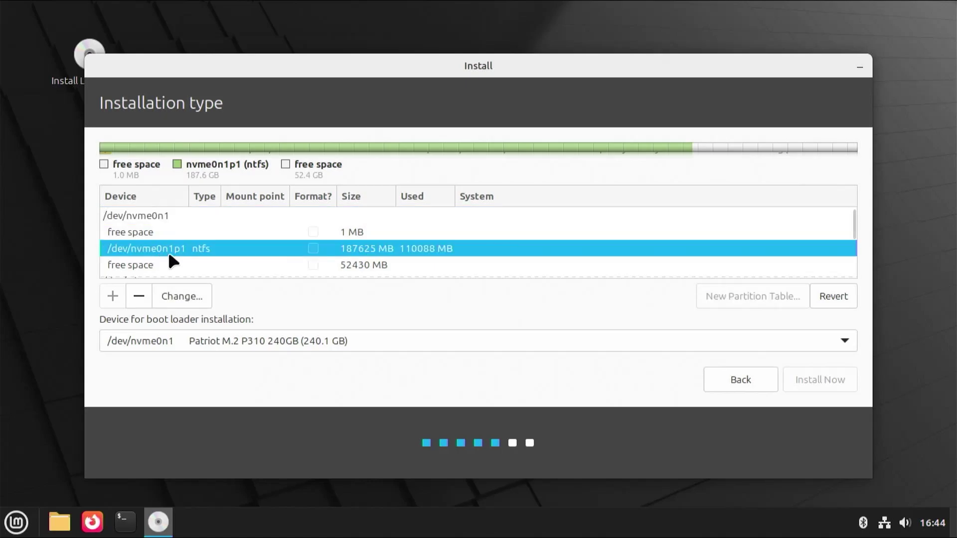
{"action": "left_click", "coordinate": [187, 265]}
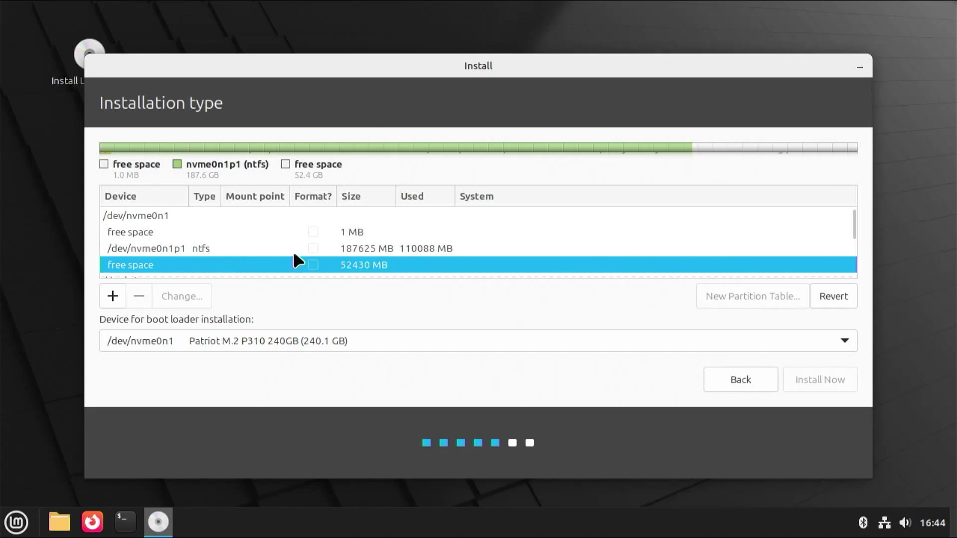
{"action": "scroll", "coordinate": [276, 249], "scroll_direction": "down", "scroll_amount": 2}
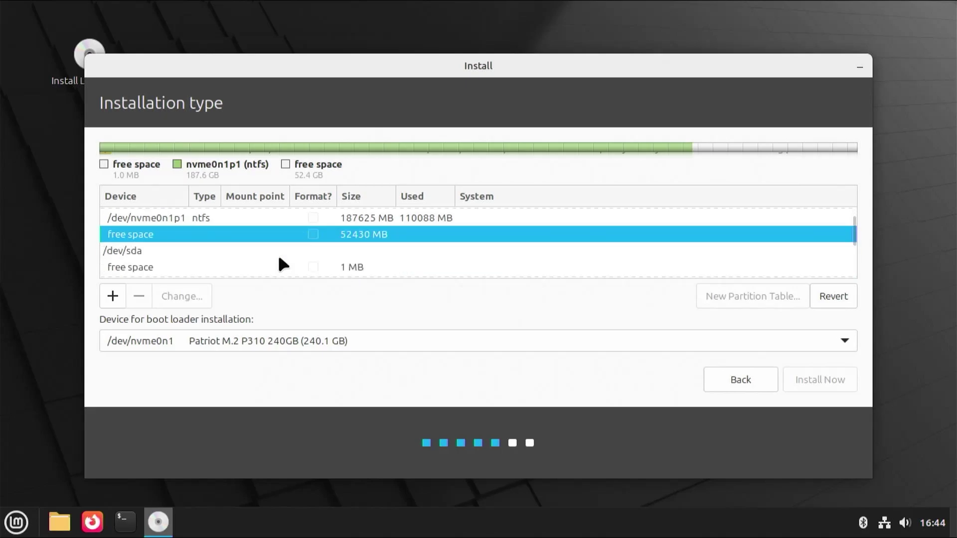
{"action": "left_click", "coordinate": [252, 251]}
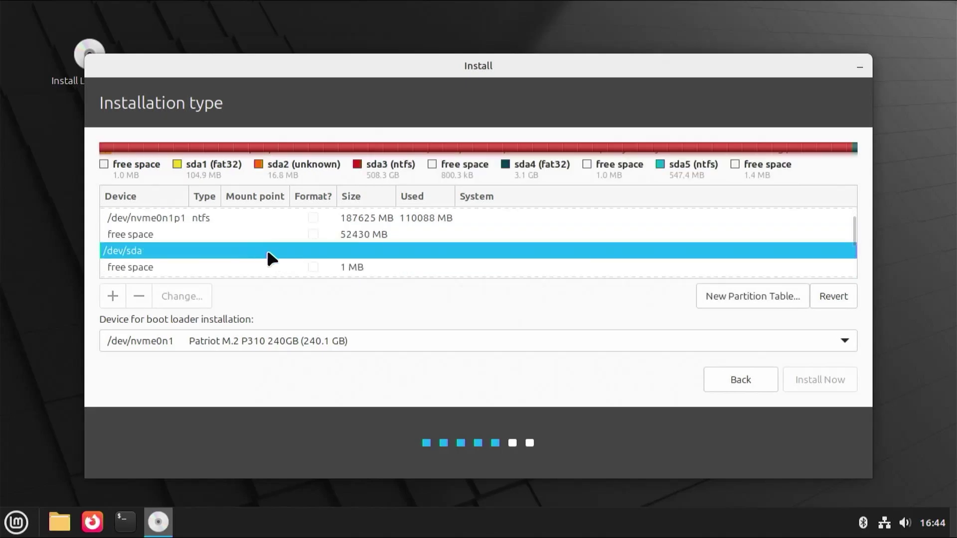
{"action": "scroll", "coordinate": [267, 249], "scroll_direction": "down", "scroll_amount": 1}
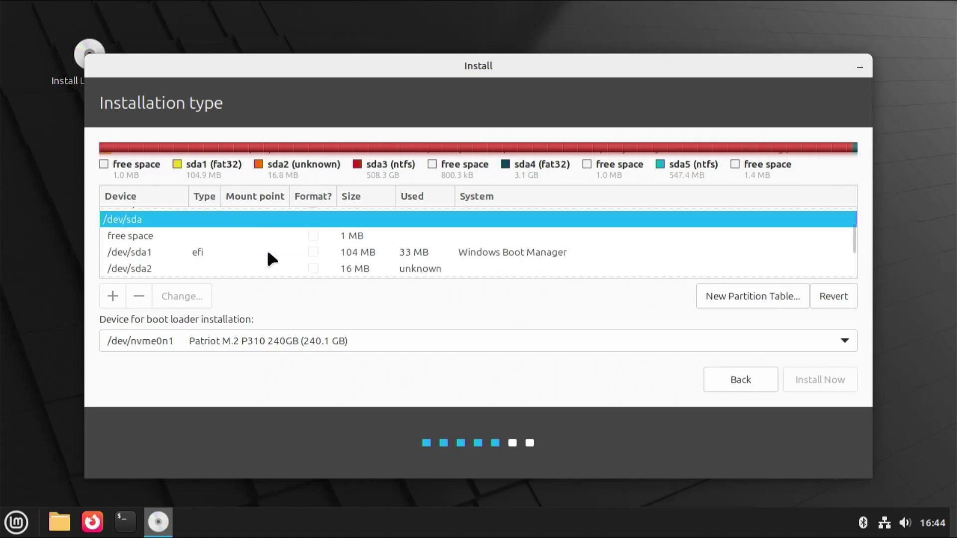
{"action": "left_click", "coordinate": [269, 254]}
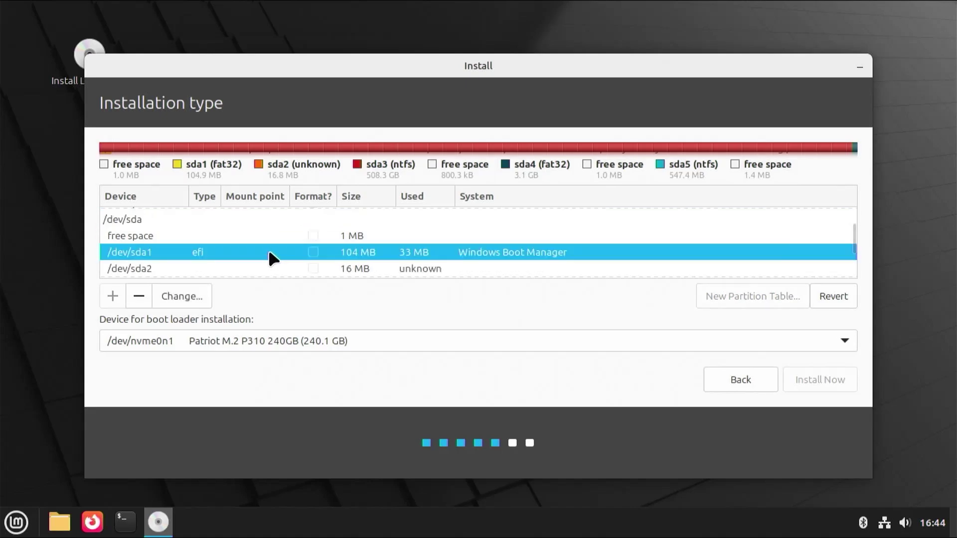
Inspect /dev/sda2 and /dev/sda3, then select the 52430 MB free space on nvme0n1.
{"action": "scroll", "coordinate": [238, 252], "scroll_direction": "down", "scroll_amount": 2}
{"action": "left_click", "coordinate": [234, 243]}
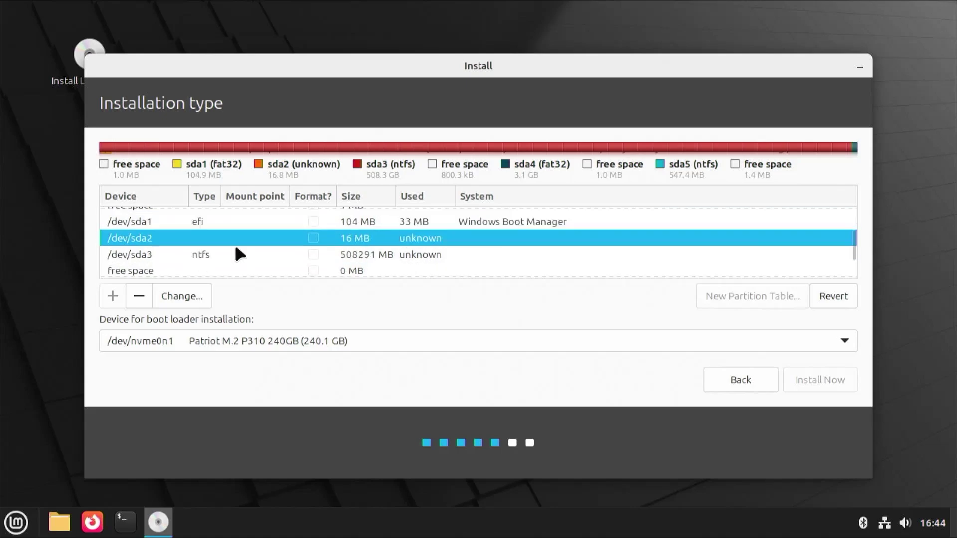
{"action": "left_click", "coordinate": [238, 255]}
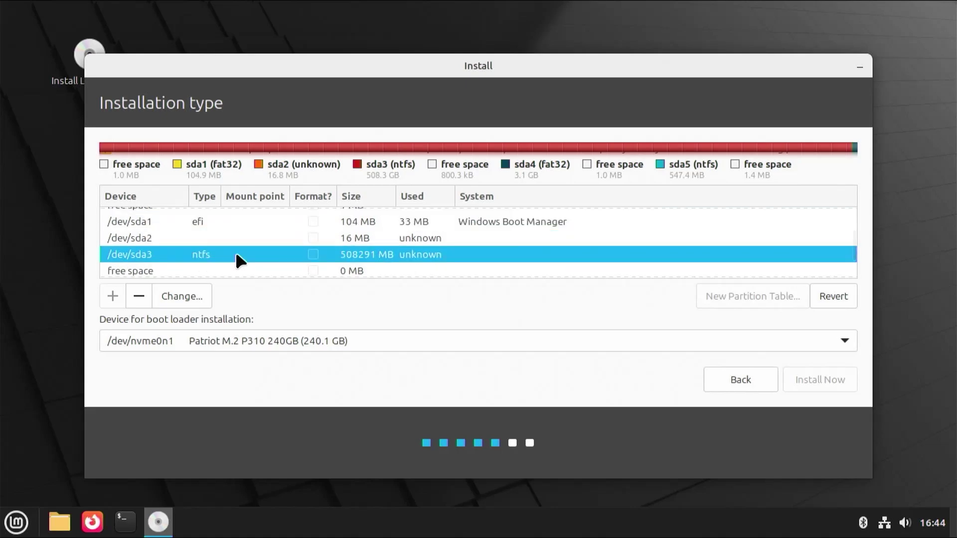
{"action": "scroll", "coordinate": [235, 251], "scroll_direction": "down", "scroll_amount": 1}
{"action": "scroll", "coordinate": [237, 245], "scroll_direction": "up", "scroll_amount": 2}
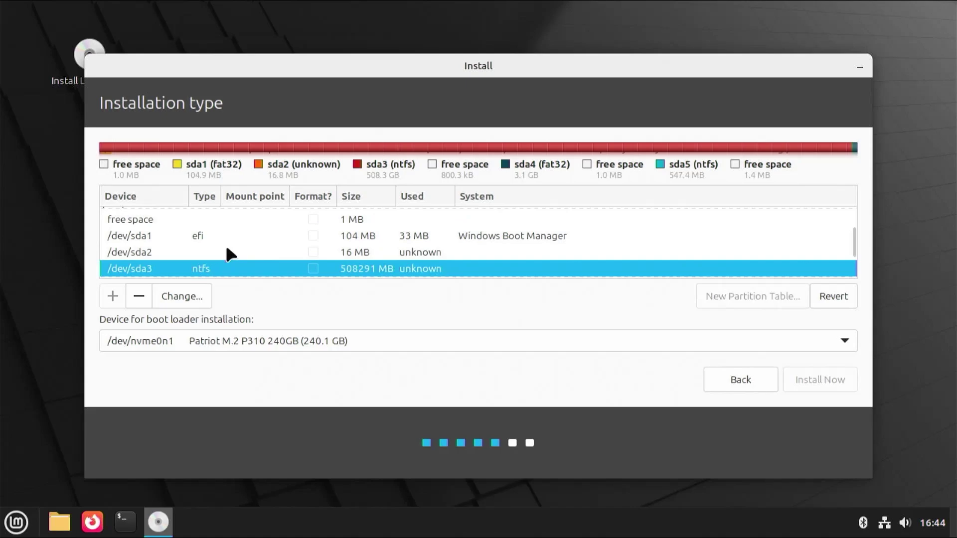
{"action": "scroll", "coordinate": [249, 269], "scroll_direction": "up", "scroll_amount": 4}
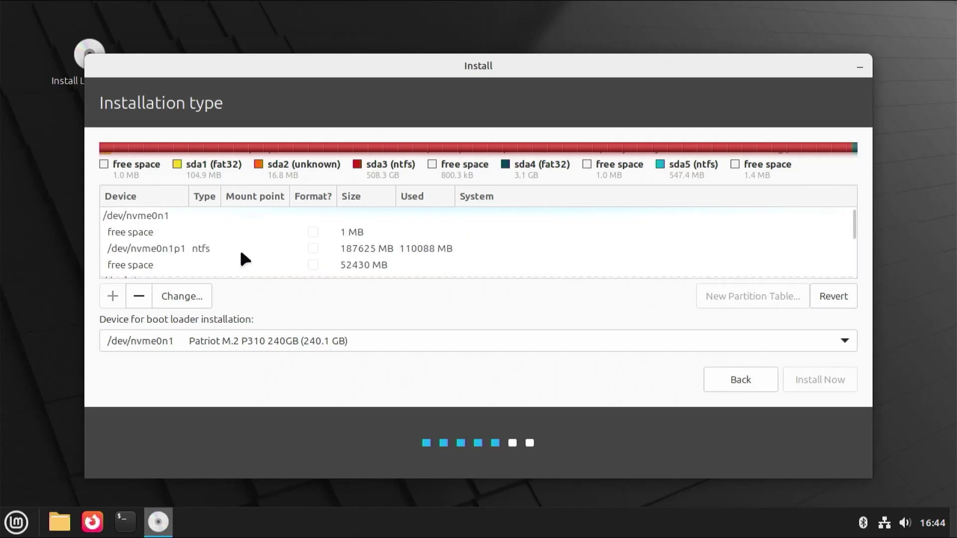
{"action": "left_click", "coordinate": [151, 214]}
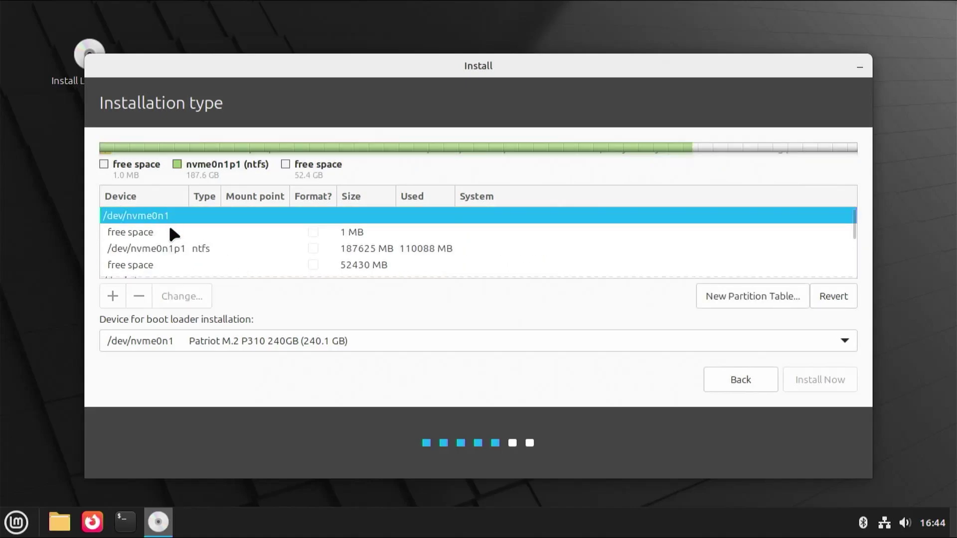
{"action": "left_click", "coordinate": [165, 266]}
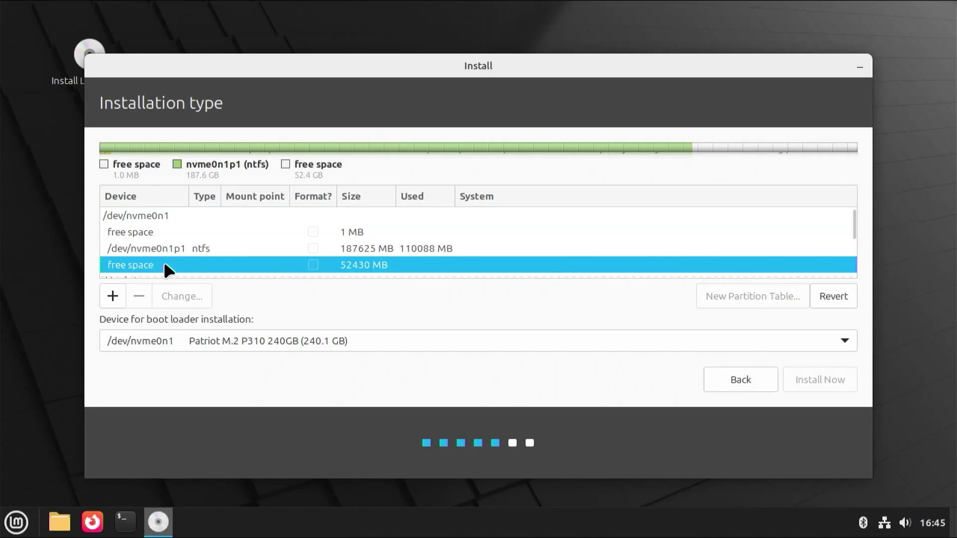
Create a 512 MB EFI System Partition in the nvme0n1 free space.
{"action": "left_click", "coordinate": [106, 300]}
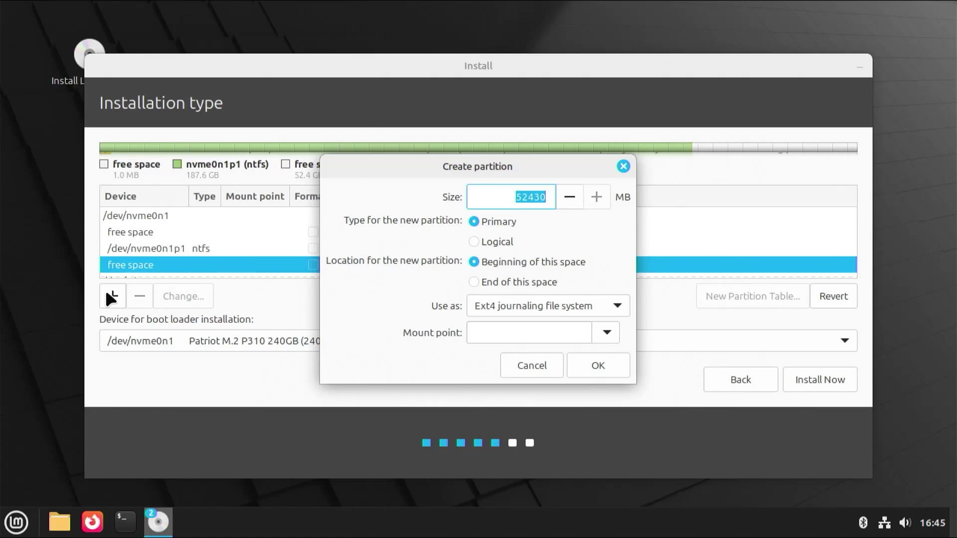
{"action": "type", "text": "512"}
{"action": "left_click", "coordinate": [582, 302]}
{"action": "scroll", "coordinate": [524, 449], "scroll_direction": "down", "scroll_amount": 3}
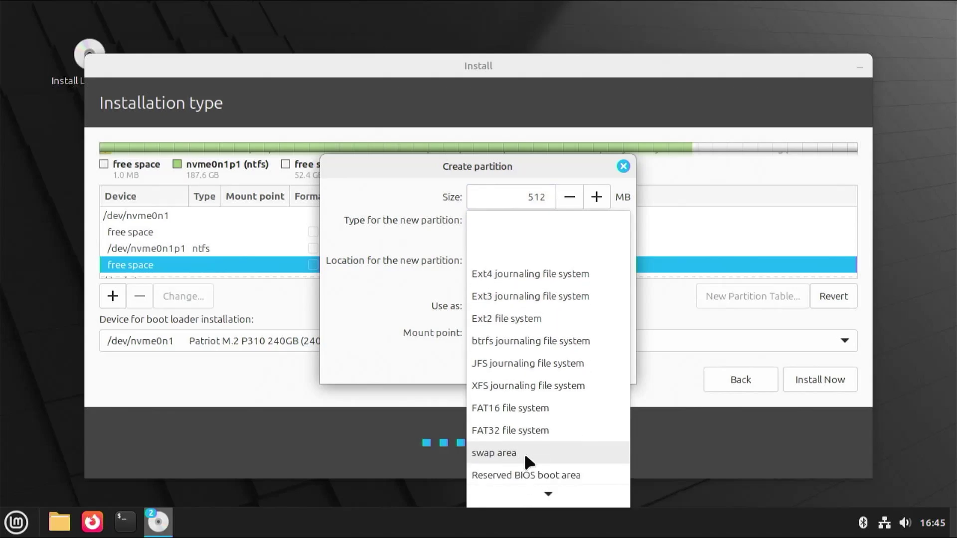
{"action": "left_click", "coordinate": [527, 449]}
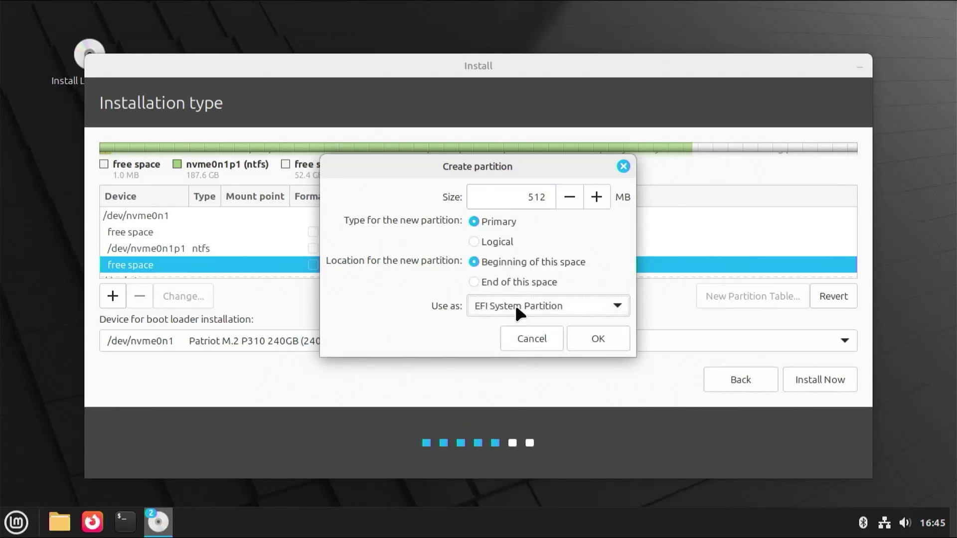
{"action": "left_click", "coordinate": [597, 340]}
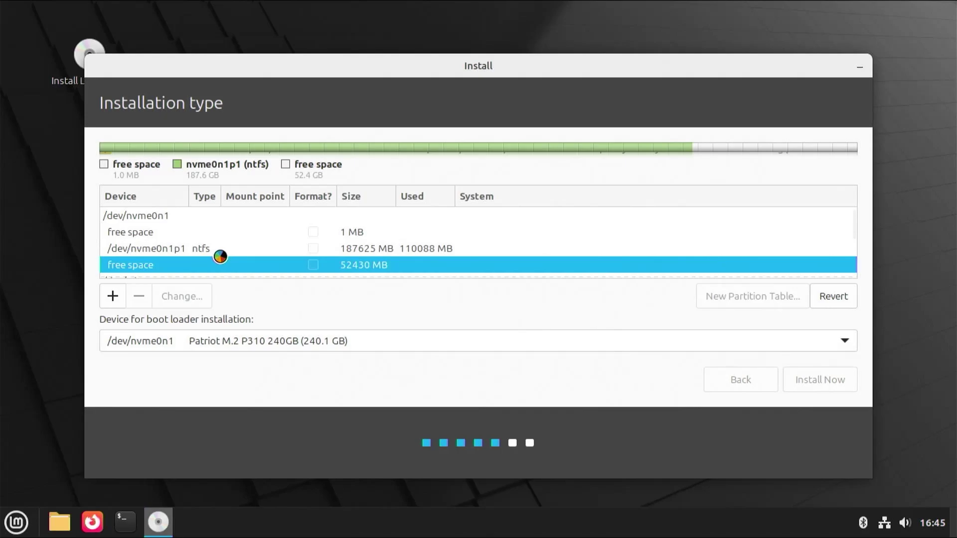
Add a 12288 MB swap area partition in the free space after the EFI partition.
{"action": "scroll", "coordinate": [211, 257], "scroll_direction": "down", "scroll_amount": 1}
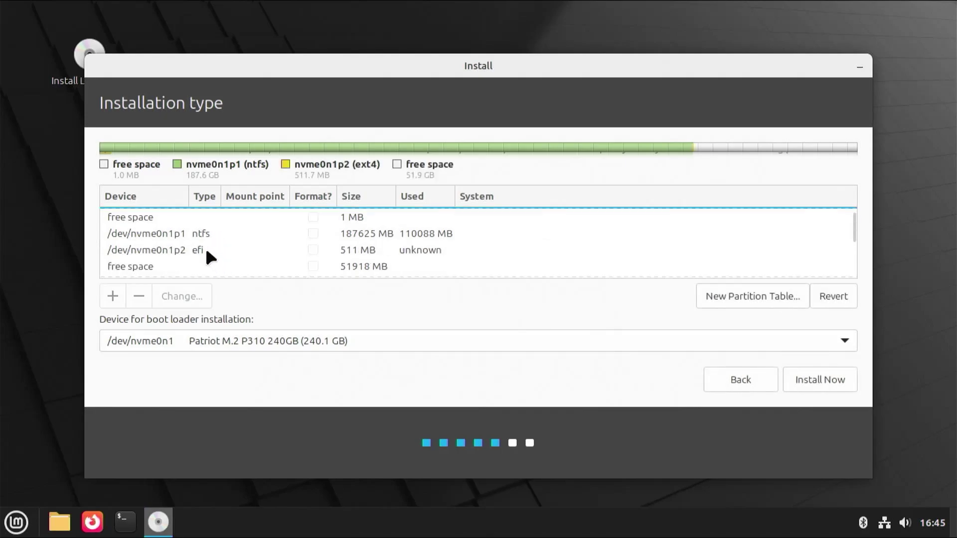
{"action": "left_click", "coordinate": [200, 254]}
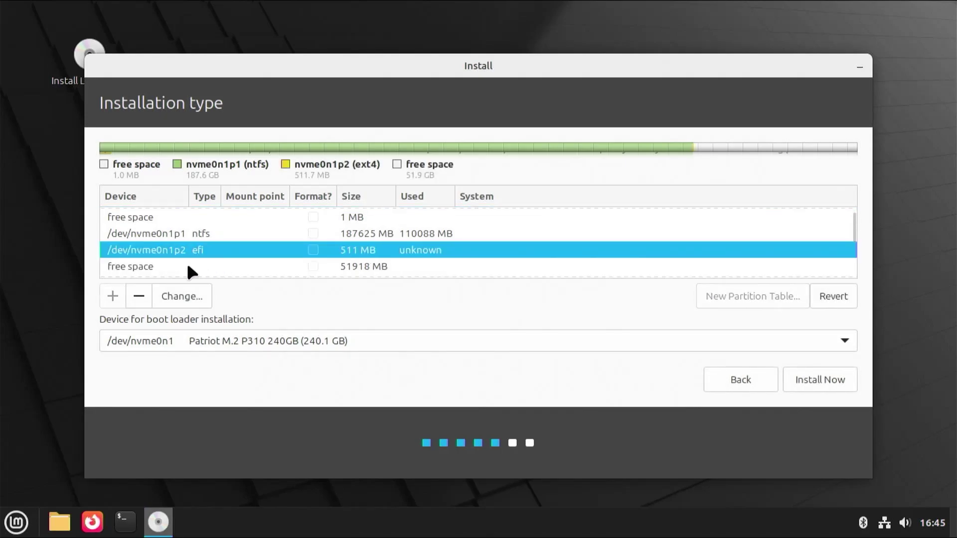
{"action": "left_click", "coordinate": [187, 266]}
{"action": "left_click", "coordinate": [112, 297]}
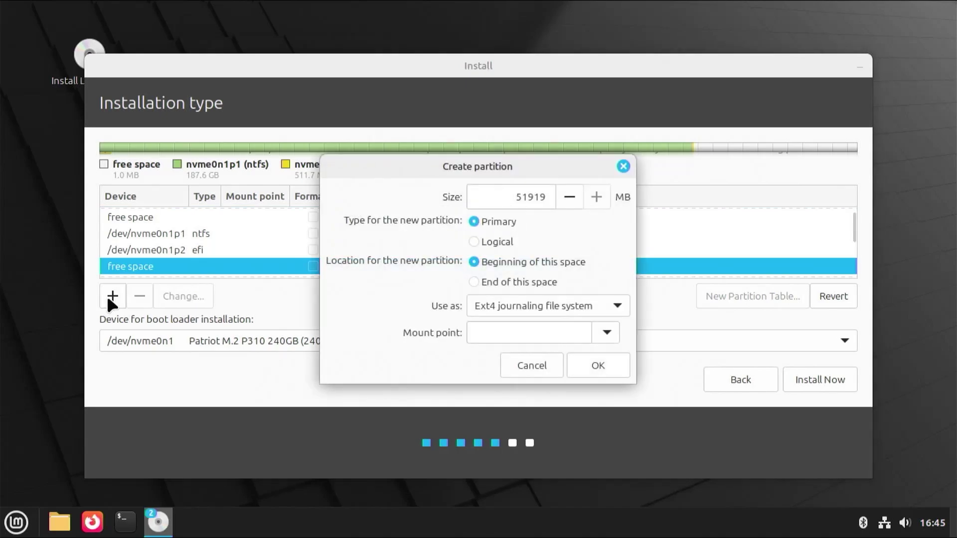
{"action": "left_click_drag", "start_coordinate": [507, 197], "coordinate": [566, 196]}
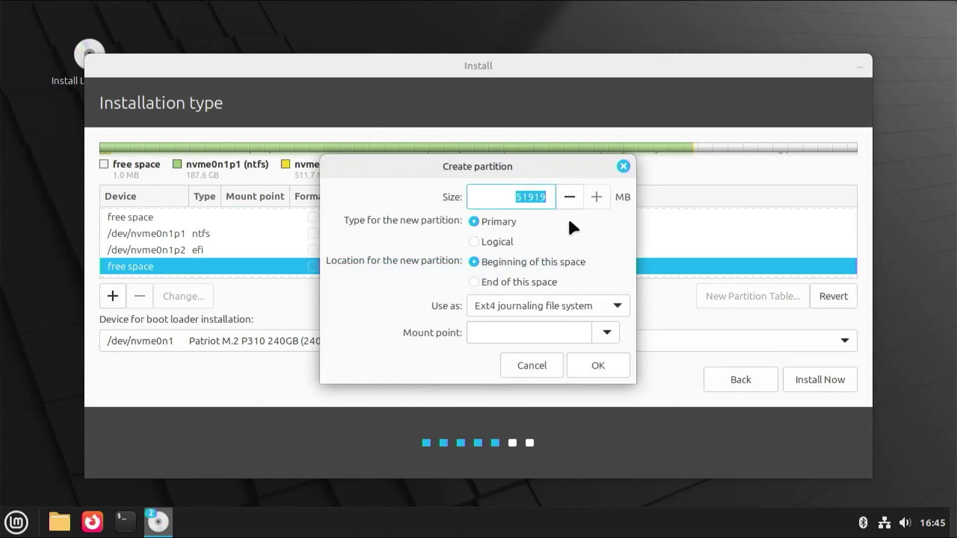
{"action": "type", "text": "12288"}
{"action": "left_click", "coordinate": [562, 299]}
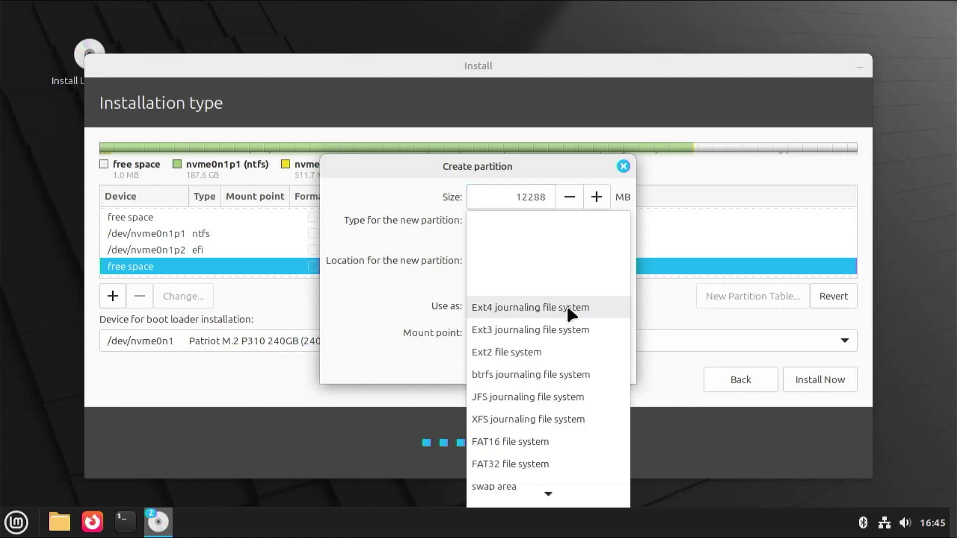
{"action": "scroll", "coordinate": [558, 386], "scroll_direction": "down", "scroll_amount": 1}
{"action": "left_click", "coordinate": [536, 460]}
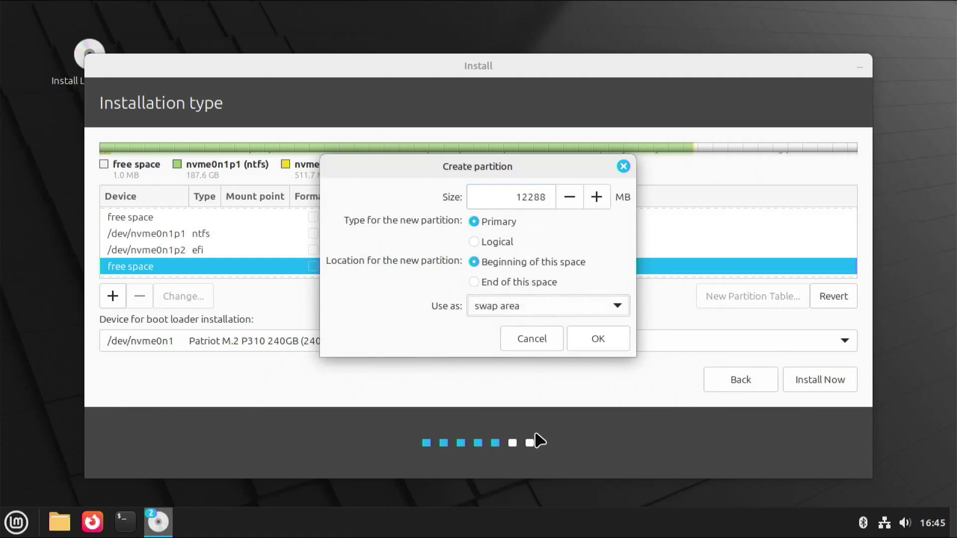
{"action": "left_click", "coordinate": [599, 339]}
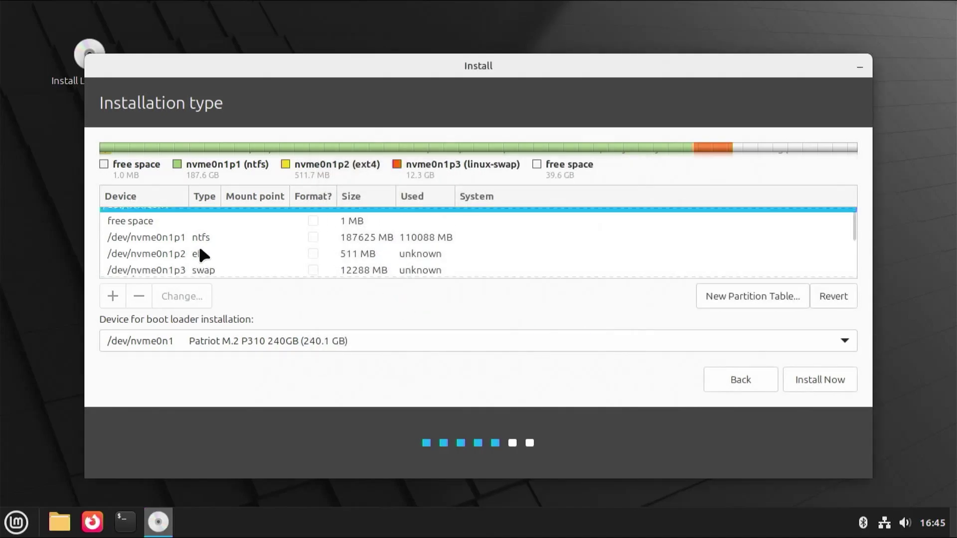
{"action": "scroll", "coordinate": [199, 243], "scroll_direction": "down", "scroll_amount": 3}
{"action": "left_click", "coordinate": [166, 258]}
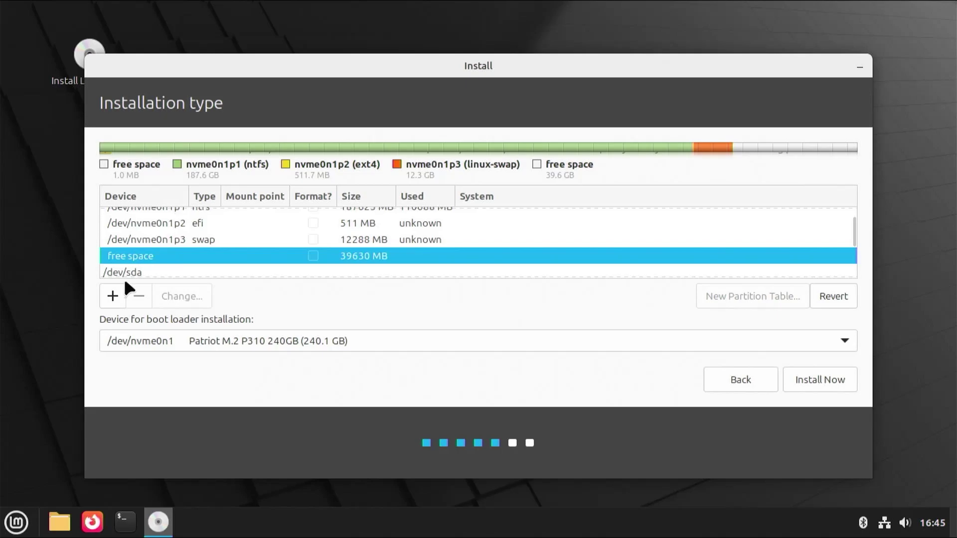
Create an Ext4 partition mounted at / in the remaining 39630 MB free space.
{"action": "left_click", "coordinate": [114, 296]}
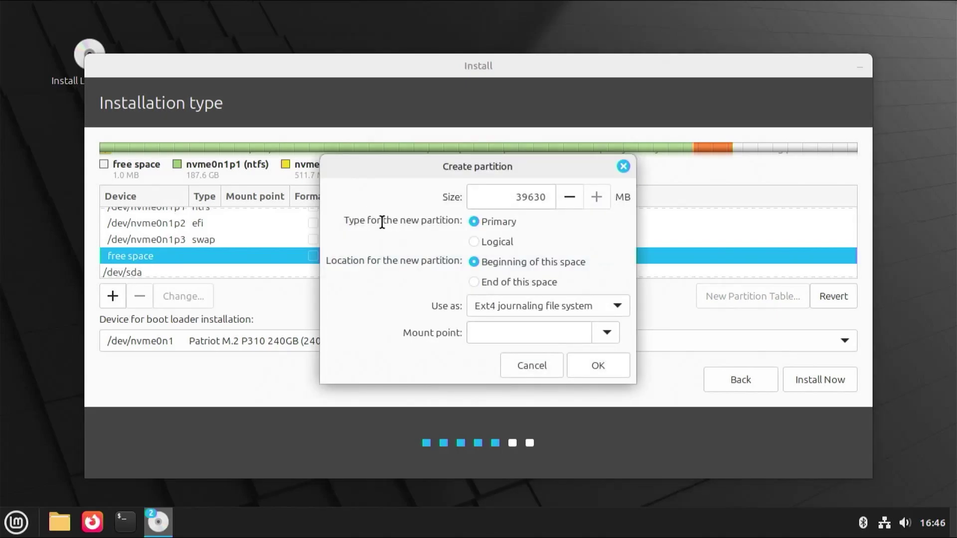
{"action": "left_click", "coordinate": [606, 332]}
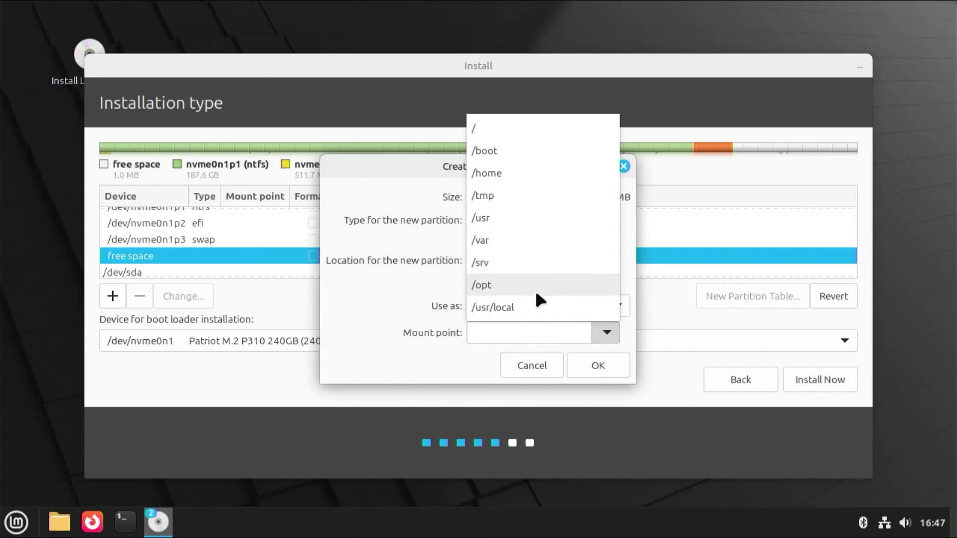
{"action": "left_click", "coordinate": [534, 129]}
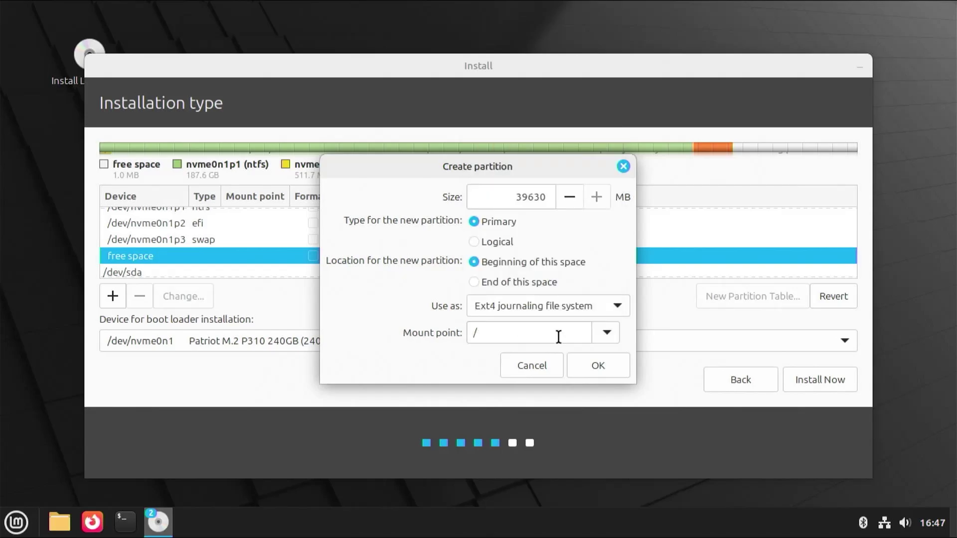
{"action": "left_click", "coordinate": [608, 369]}
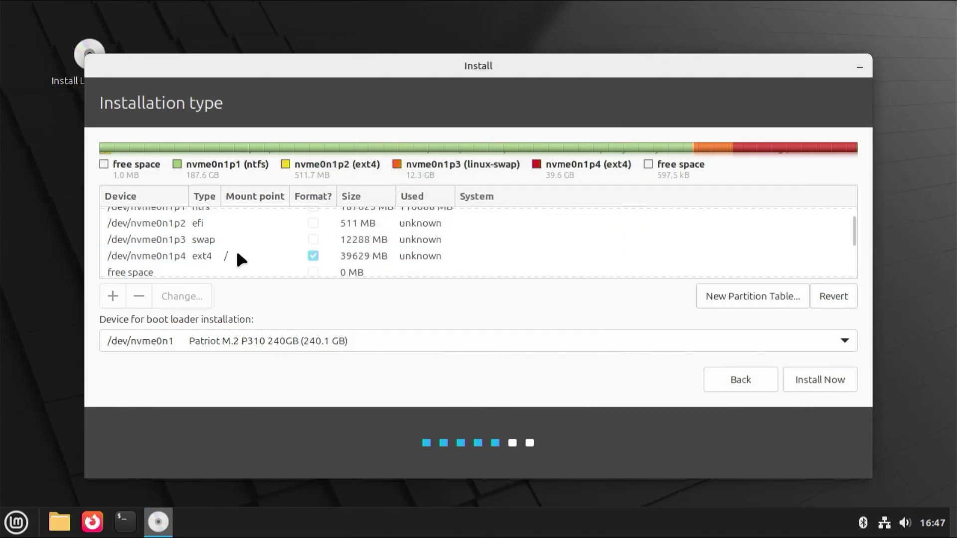
{"action": "left_click", "coordinate": [228, 255]}
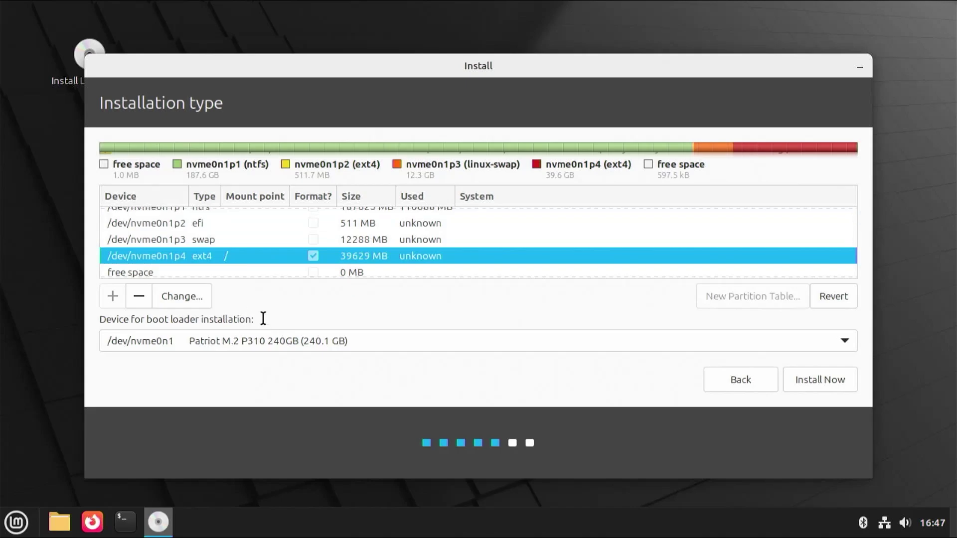
{"action": "left_click", "coordinate": [212, 223]}
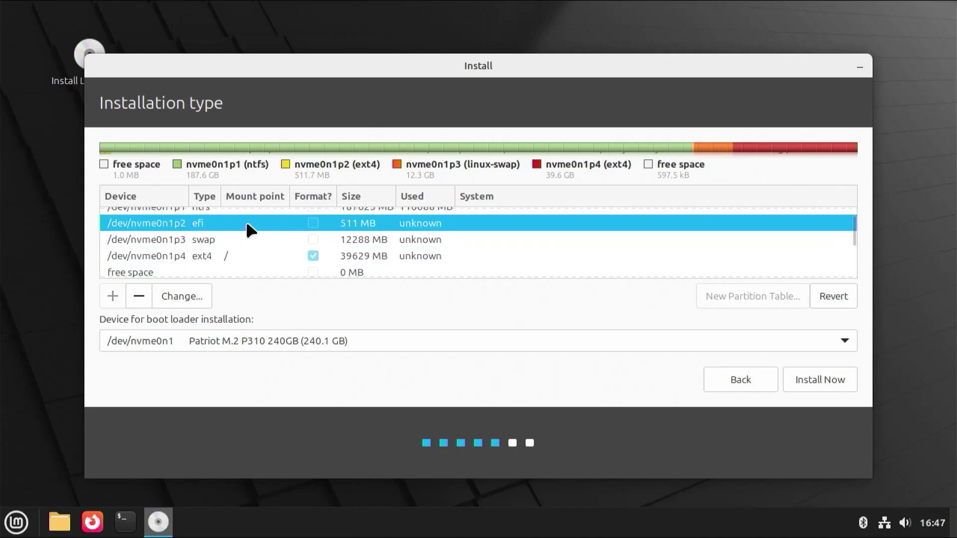
Start the installation, confirm writing the partition changes, and accept New York as time zone.
{"action": "left_click", "coordinate": [845, 383]}
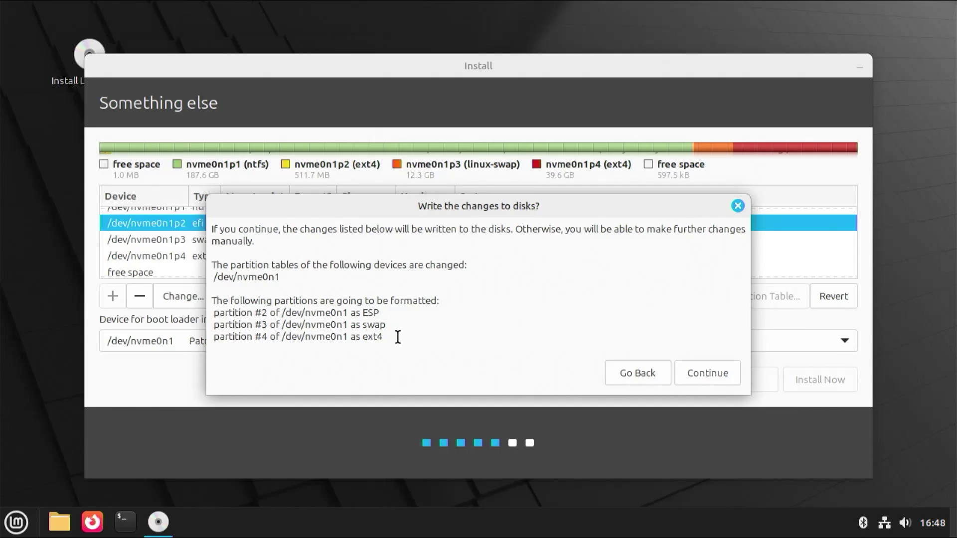
{"action": "left_click", "coordinate": [693, 374]}
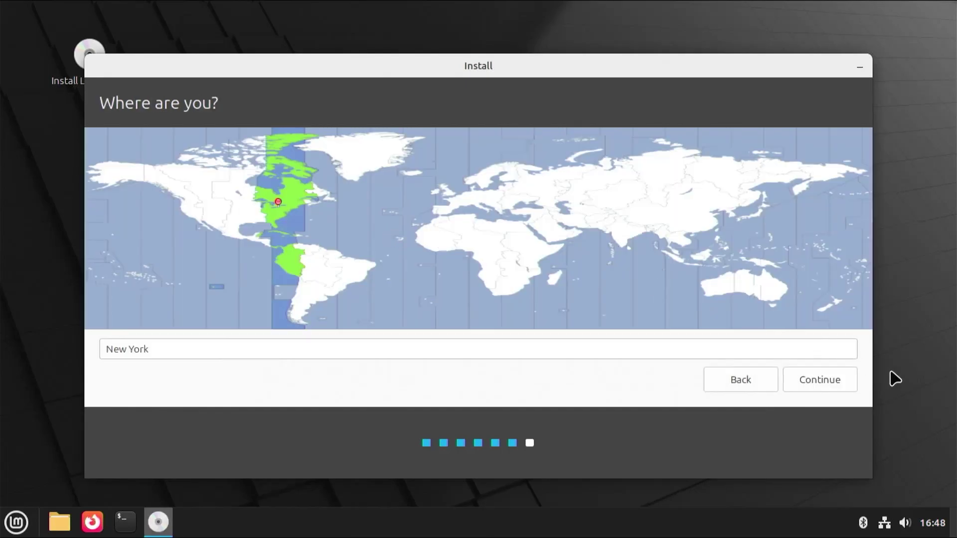
{"action": "left_click", "coordinate": [825, 385]}
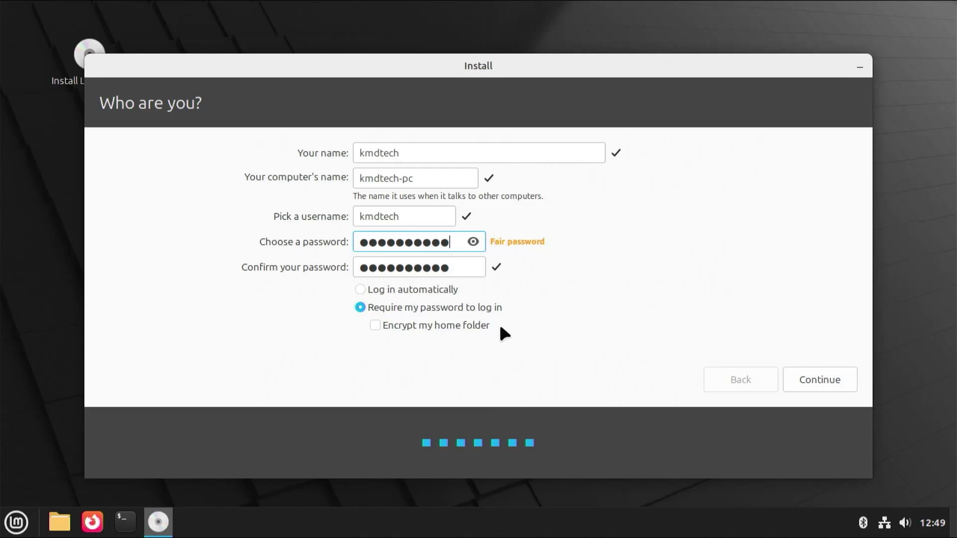
Let the Linux Mint install finish, keep the live session running, and open a terminal.
{"action": "left_click", "coordinate": [844, 386]}
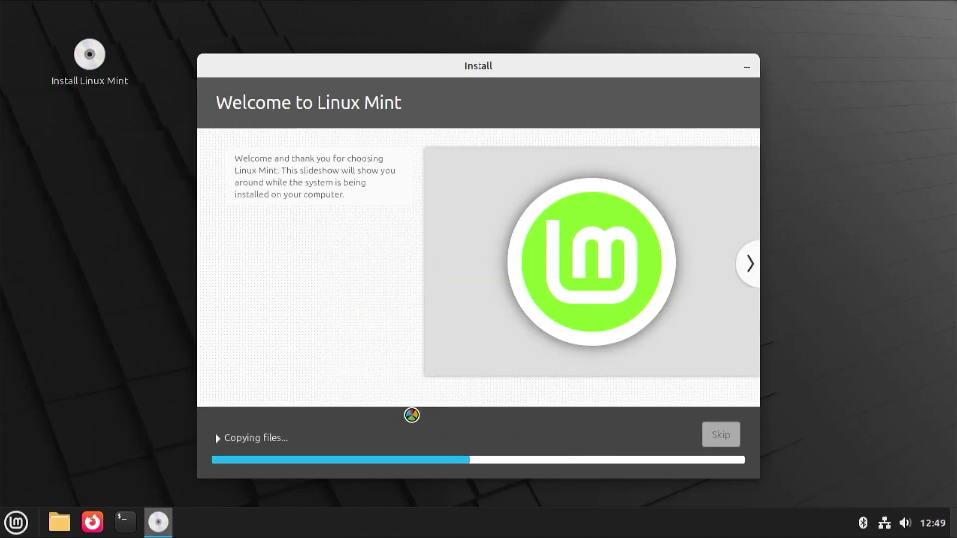
{"action": "left_click", "coordinate": [221, 439]}
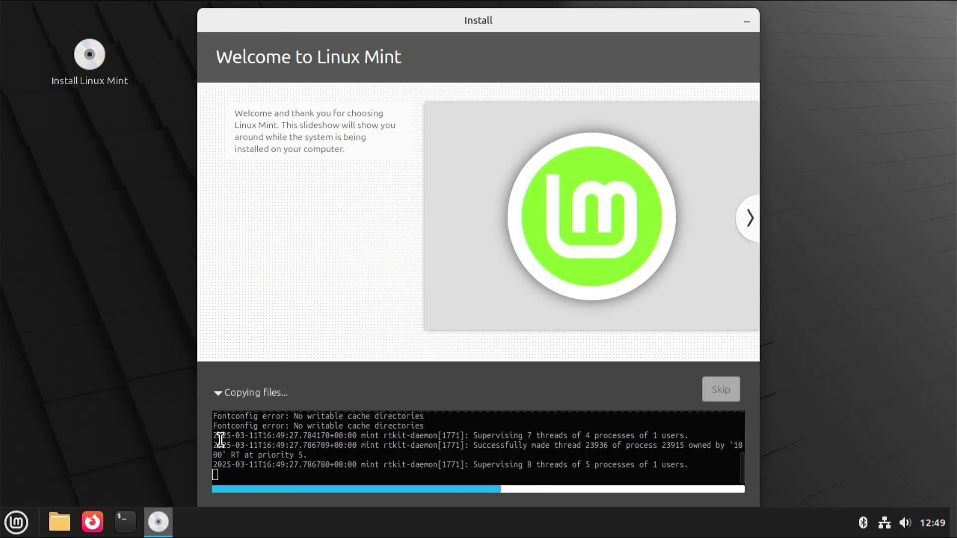
{"action": "left_click", "coordinate": [219, 396]}
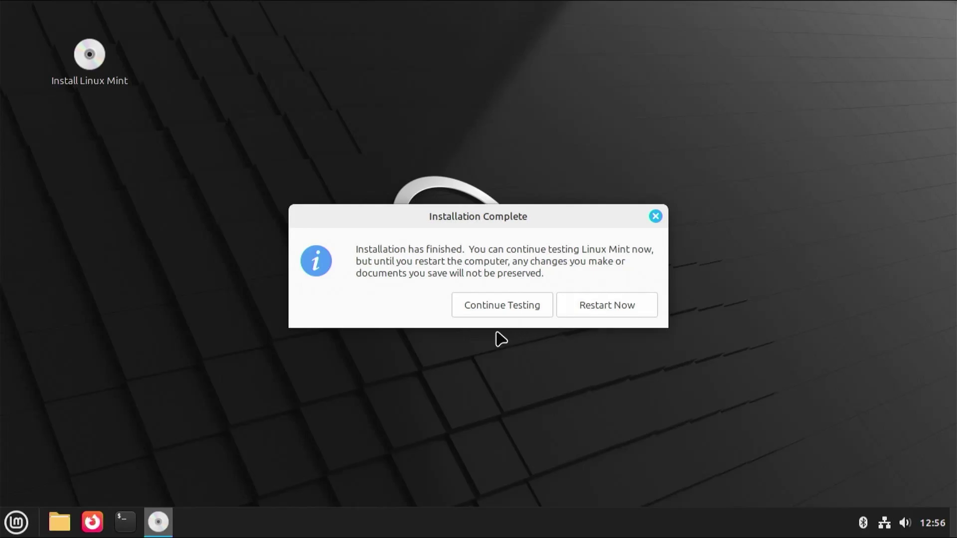
{"action": "left_click", "coordinate": [485, 304]}
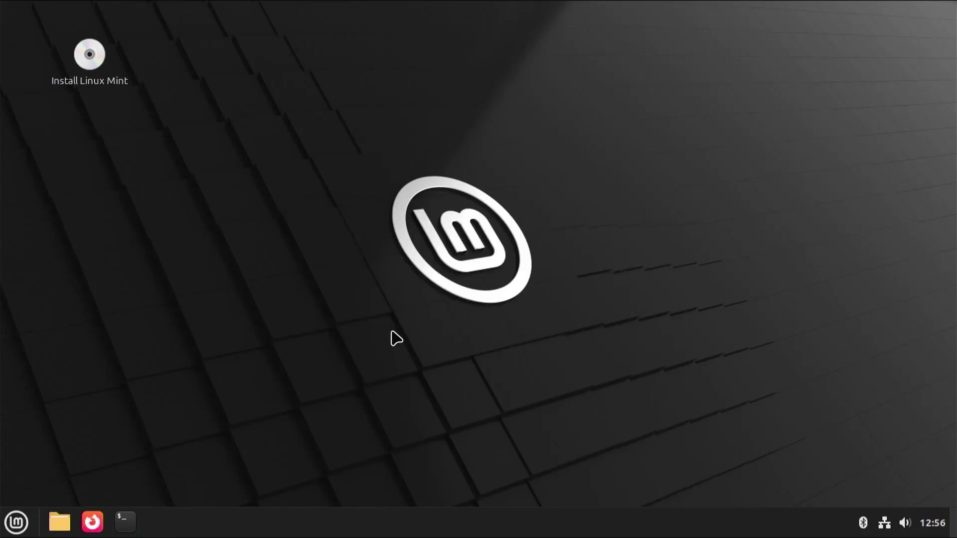
{"action": "left_click", "coordinate": [125, 522]}
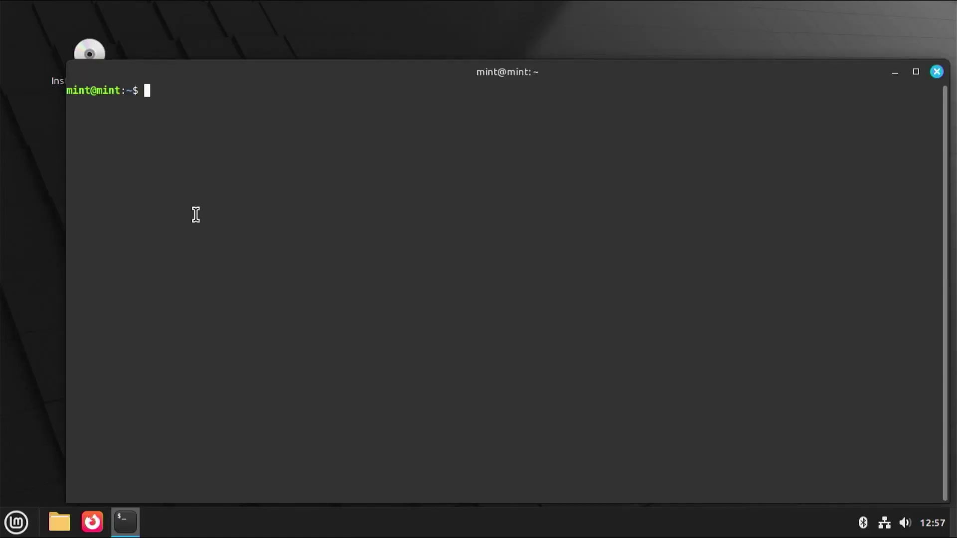
List the EFI boot entries with efibootmgr, then reboot into the firmware setup.
{"action": "type", "text": "efibootmgr"}
{"action": "key", "text": "Return"}
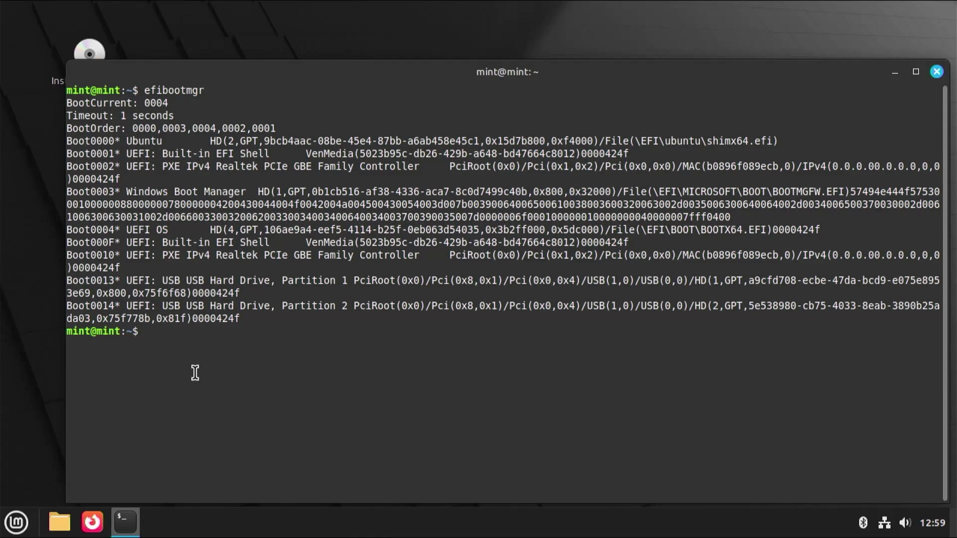
{"action": "type", "text": "reboot"}
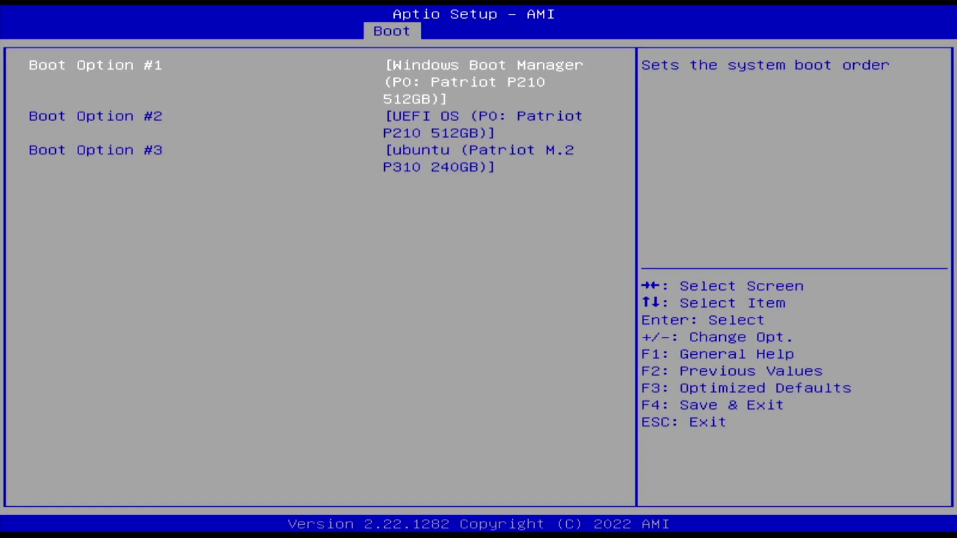
Make ubuntu Boot Option #1 in Aptio's boot order, ahead of Windows Boot Manager.
{"action": "key", "text": "Down"}
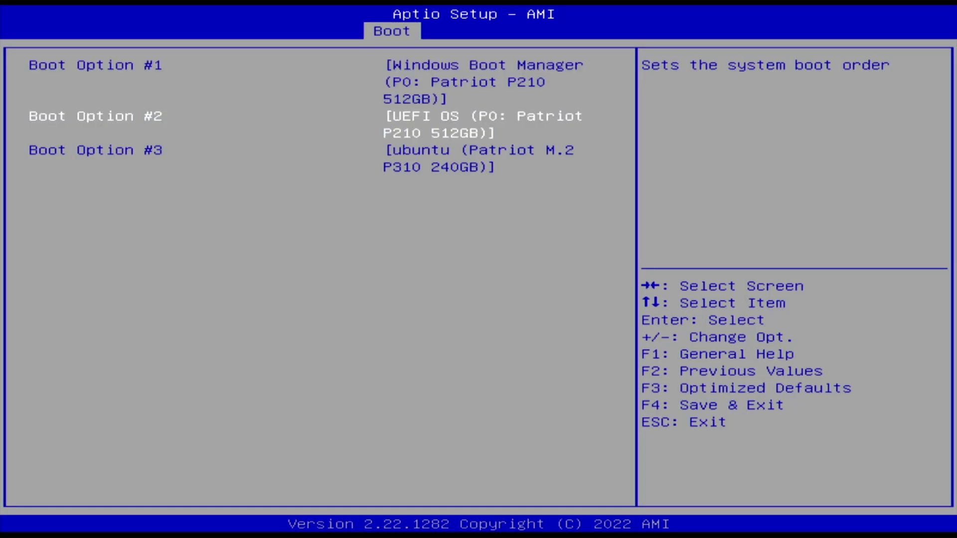
{"action": "key", "text": "Down"}
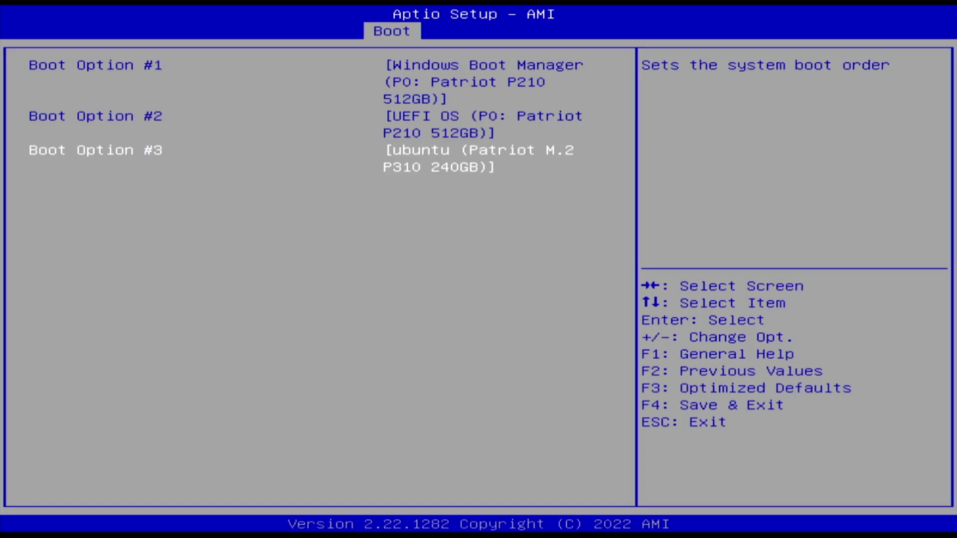
{"action": "key", "text": "Up"}
{"action": "key", "text": "Up"}
{"action": "key", "text": "minus"}
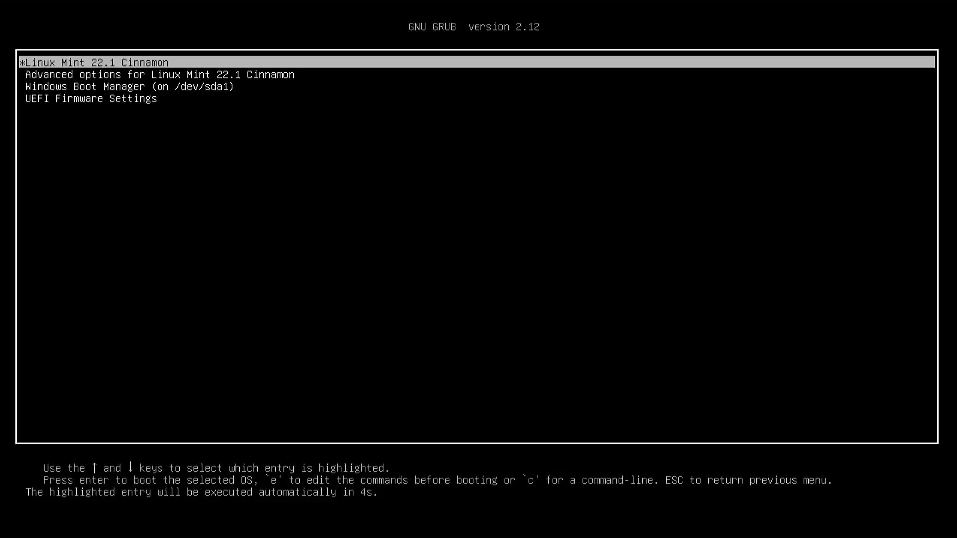
Boot Linux Mint 22.1 from GRUB, sign in, close the Welcome window and restart.
{"action": "key", "text": "Down"}
{"action": "key", "text": "Down"}
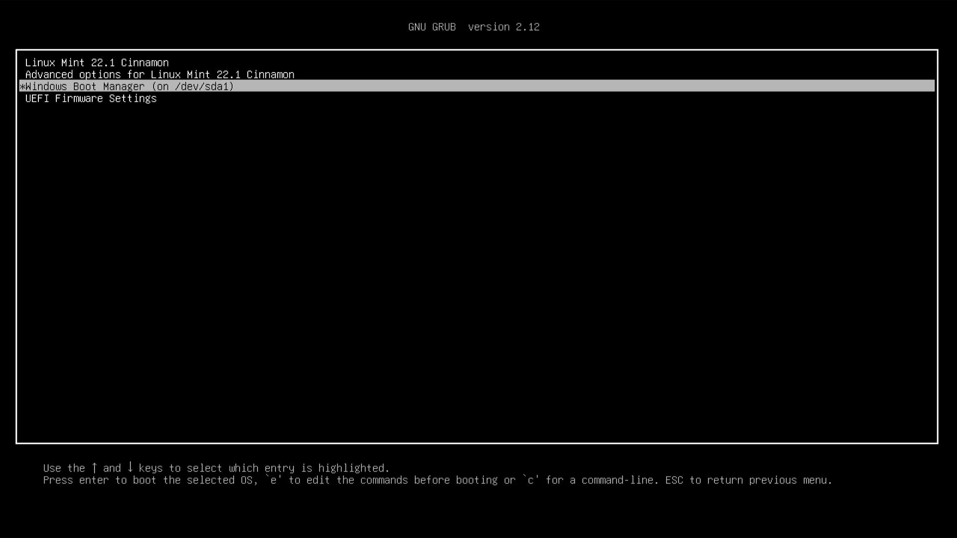
{"action": "key", "text": "Up"}
{"action": "key", "text": "Up"}
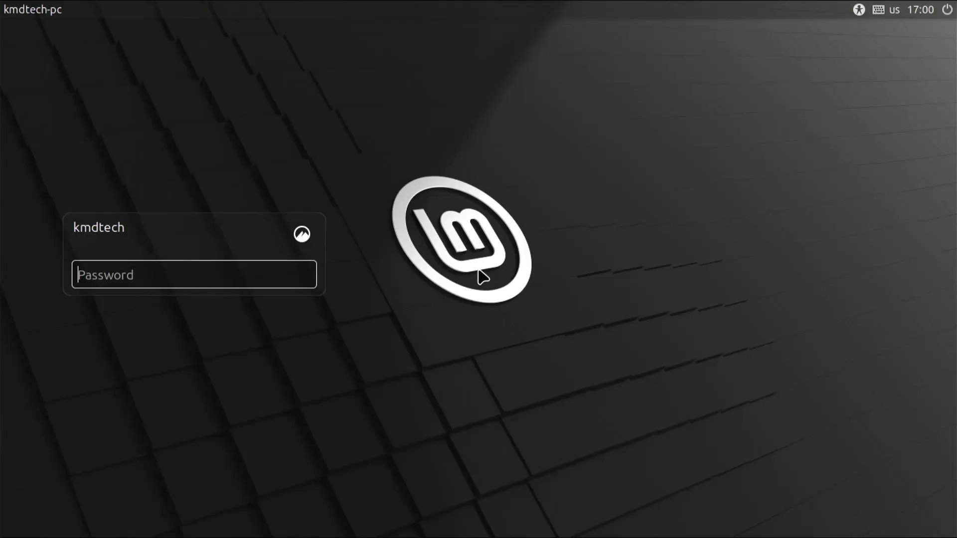
{"action": "type", "text": "••••••••••"}
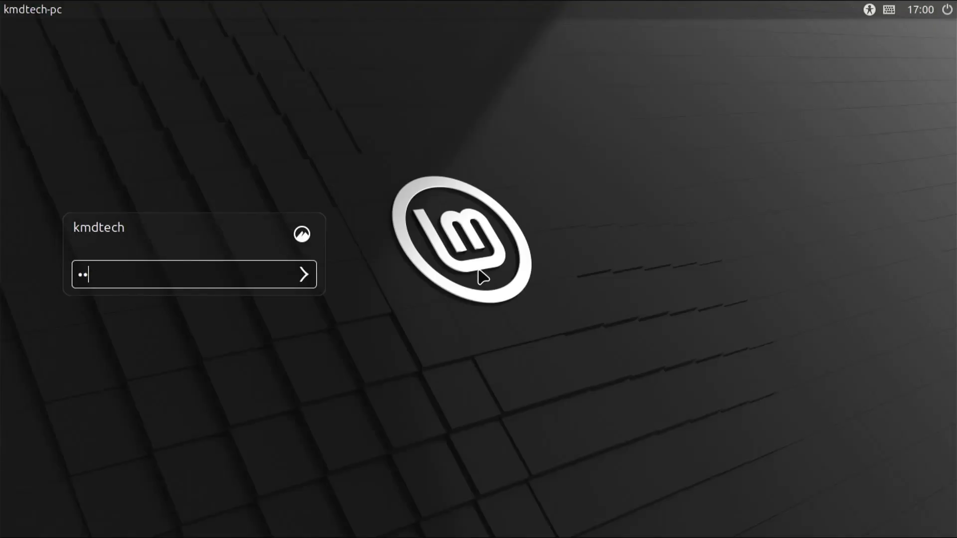
{"action": "key", "text": "Return"}
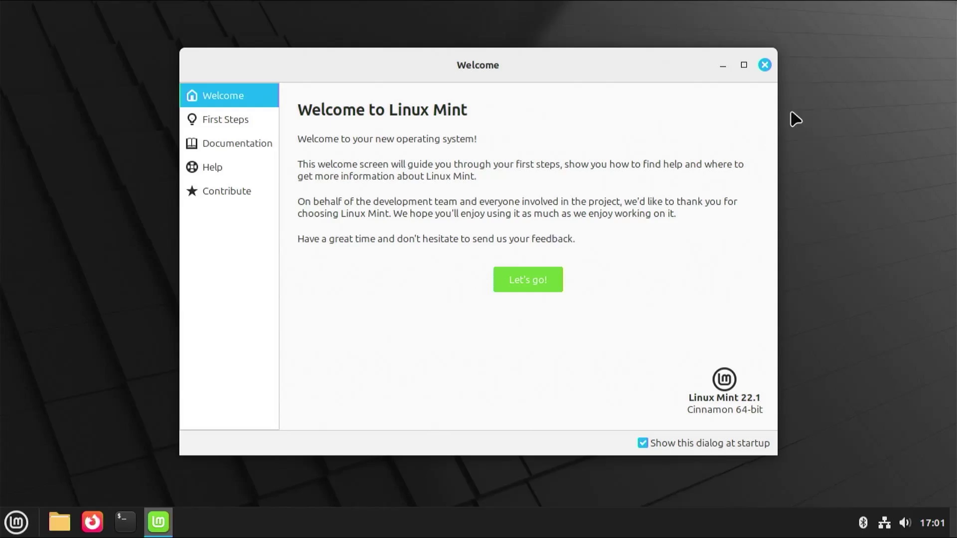
{"action": "left_click", "coordinate": [767, 66]}
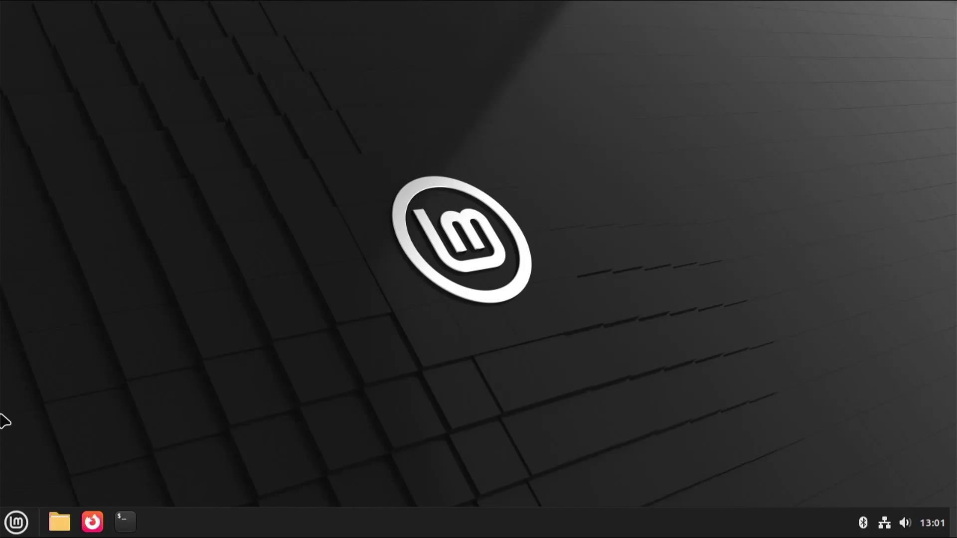
{"action": "left_click", "coordinate": [11, 527]}
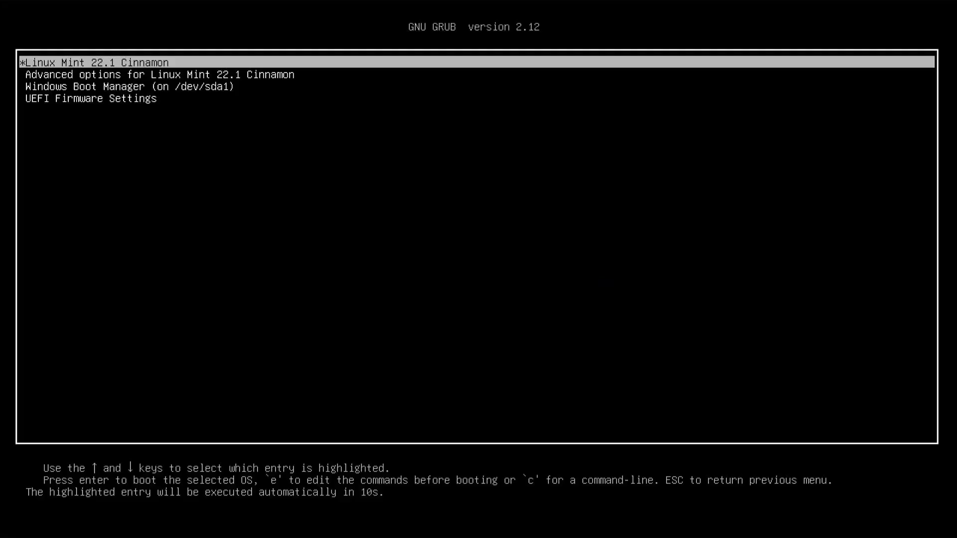
Boot Windows Boot Manager from GRUB and sign in with the account password.
{"action": "key", "text": "Down"}
{"action": "key", "text": "Down"}
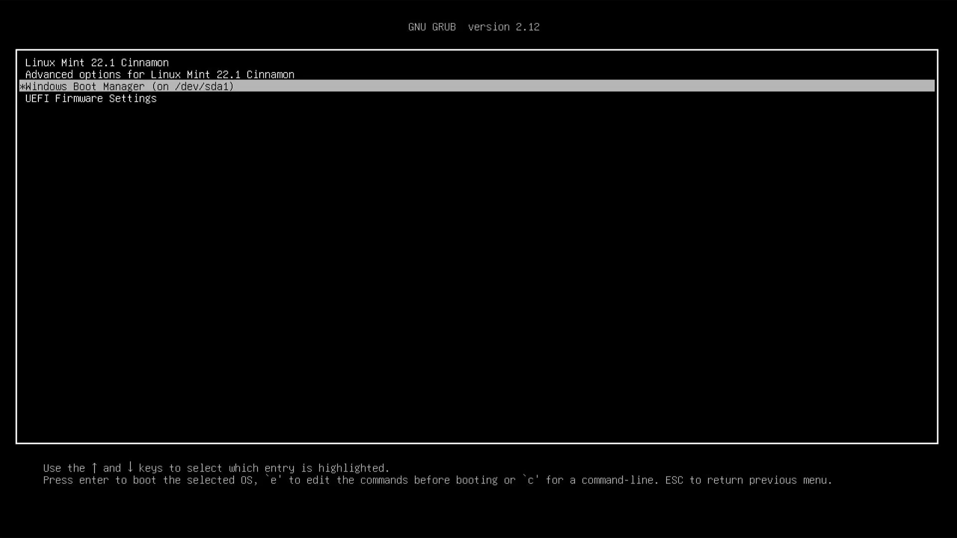
{"action": "key", "text": "Return"}
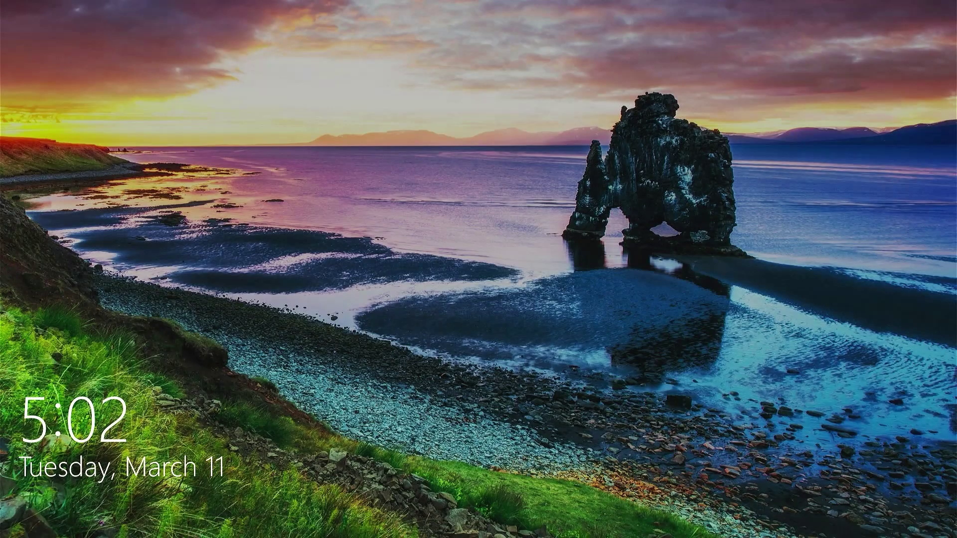
{"action": "key", "text": "Return"}
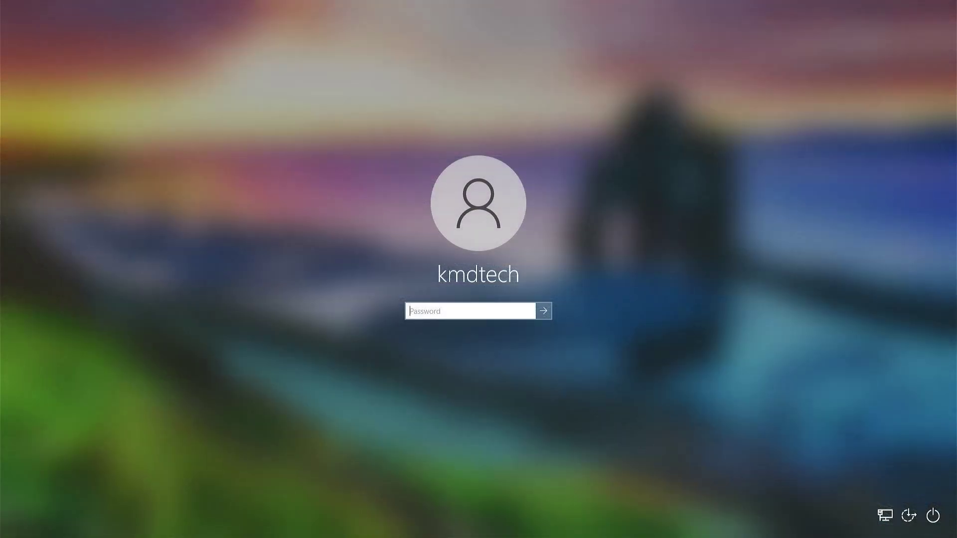
{"action": "type", "text": "******"}
{"action": "key", "text": "Return"}
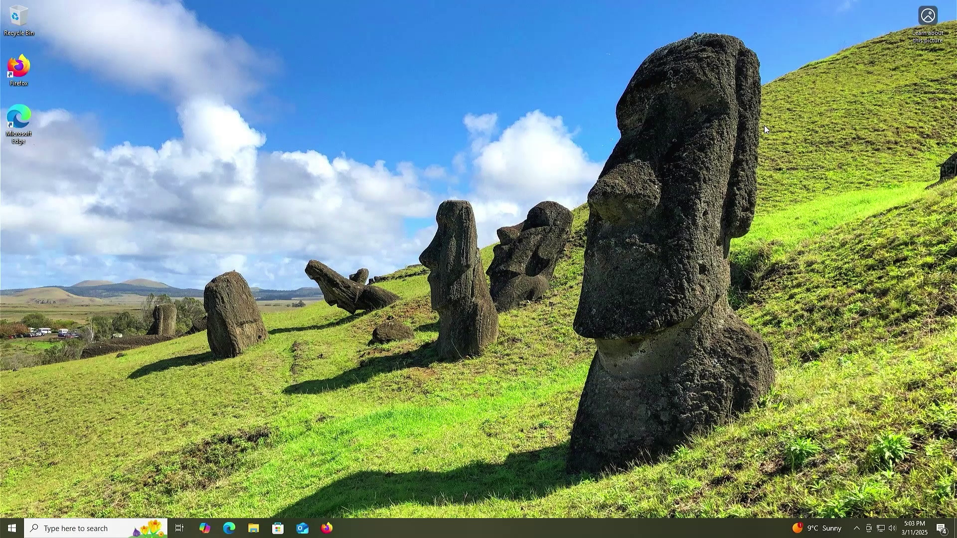
{"action": "key", "text": "super"}
Open Disk Management and inspect Disk 1's 488 MB EFI, 11.44 GB and 36.91 GB partitions.
{"action": "type", "text": "disk man"}
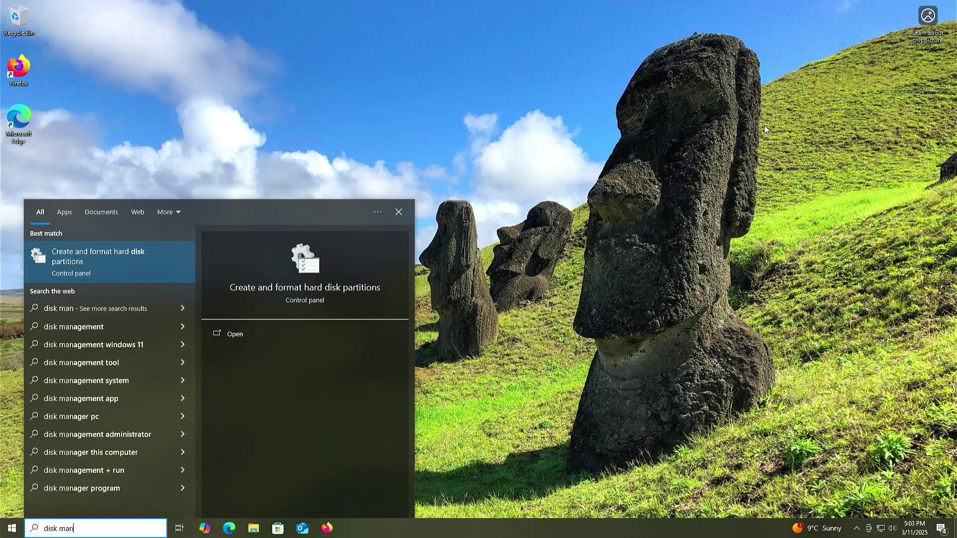
{"action": "key", "text": "Return"}
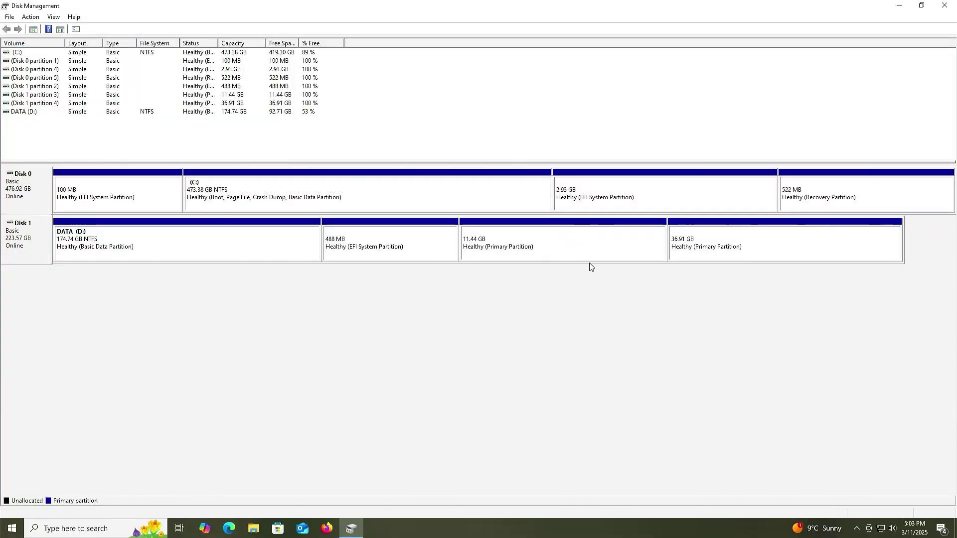
{"action": "left_click", "coordinate": [696, 249]}
{"action": "left_click", "coordinate": [595, 251]}
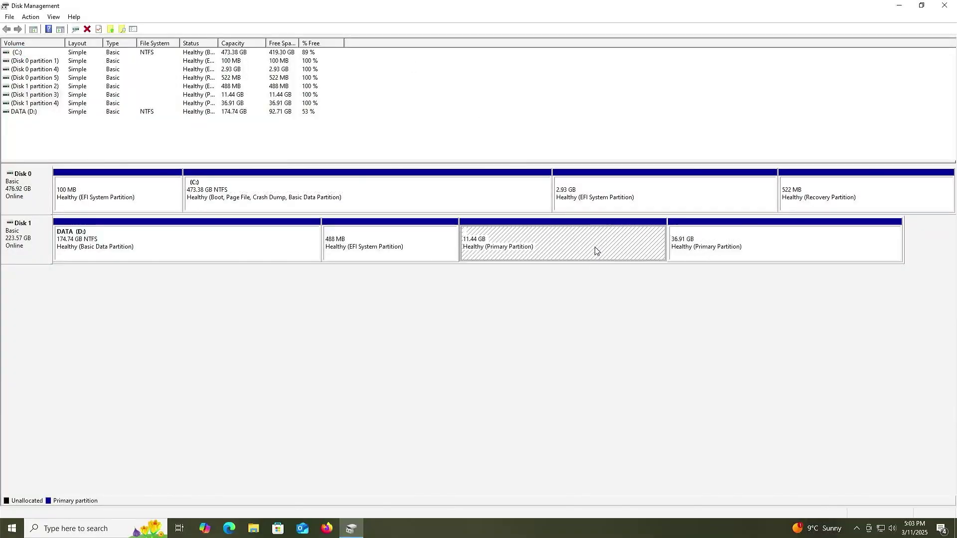
{"action": "left_click", "coordinate": [421, 249]}
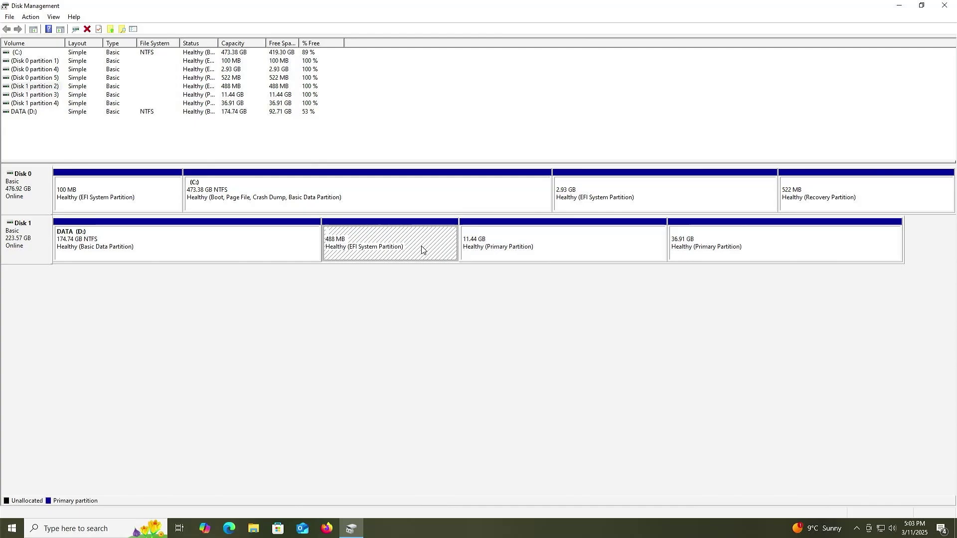
{"action": "left_click", "coordinate": [510, 253]}
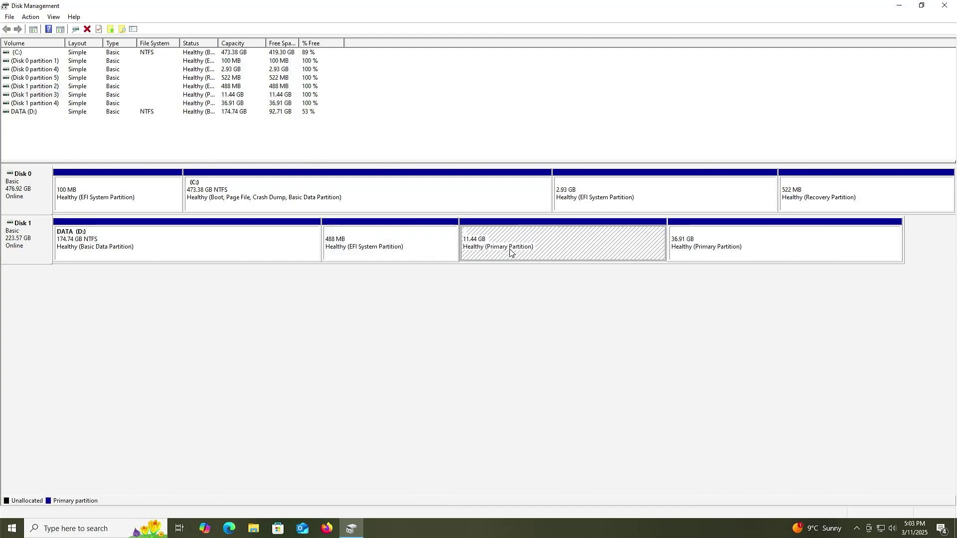
{"action": "left_click", "coordinate": [689, 249]}
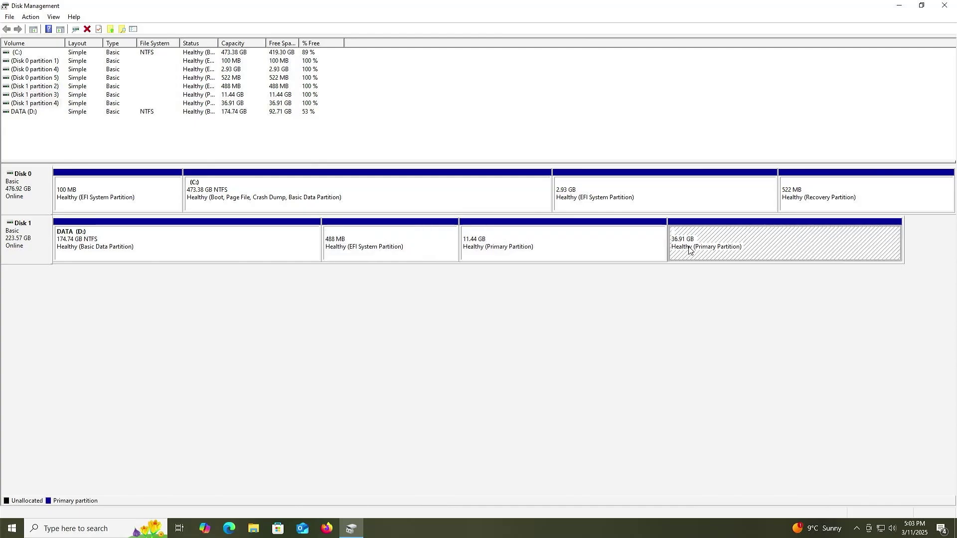
Check Disk 0's 2.93 GB EFI partition, finding Delete Volume unavailable.
{"action": "left_click", "coordinate": [647, 202]}
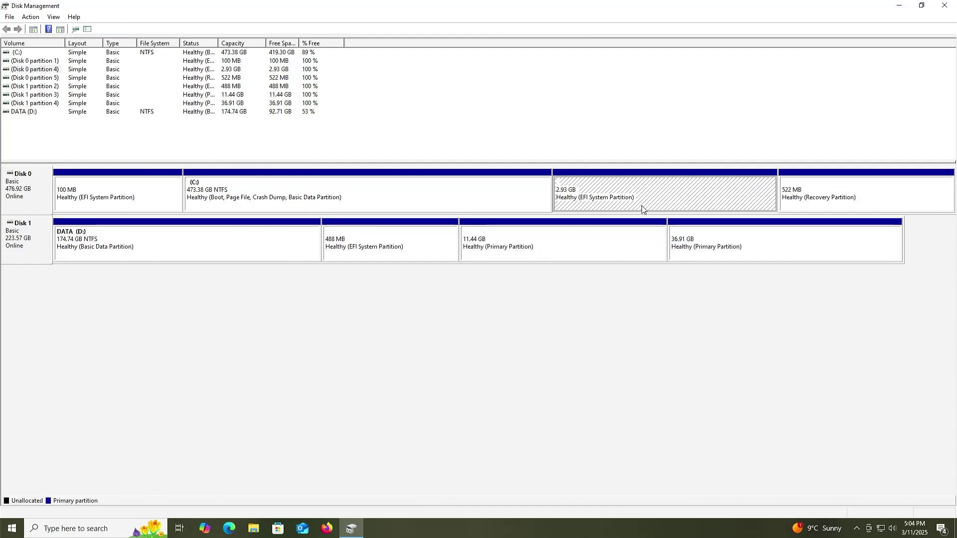
{"action": "right_click", "coordinate": [642, 209]}
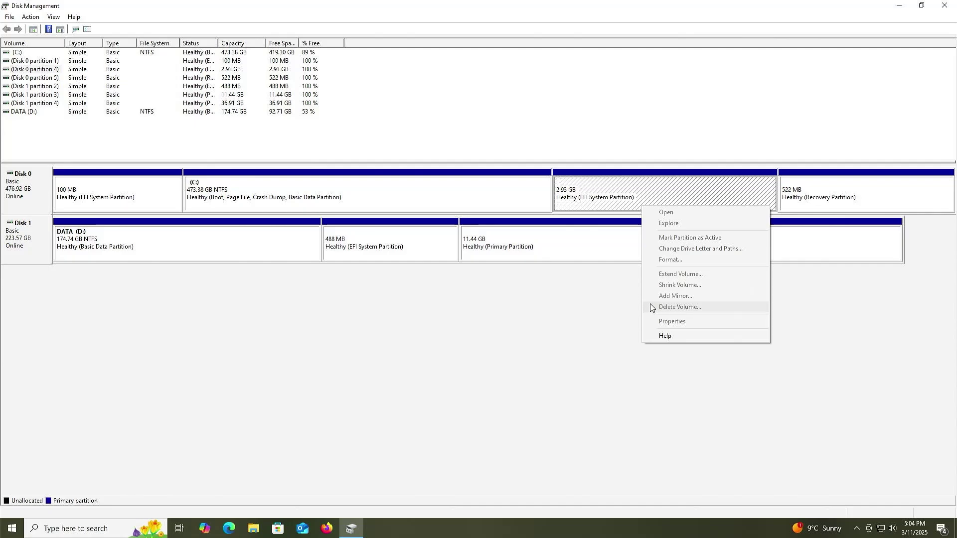
{"action": "left_click", "coordinate": [619, 301]}
Launch diskpart with administrator rights.
{"action": "key", "text": "super"}
{"action": "type", "text": "diskpart"}
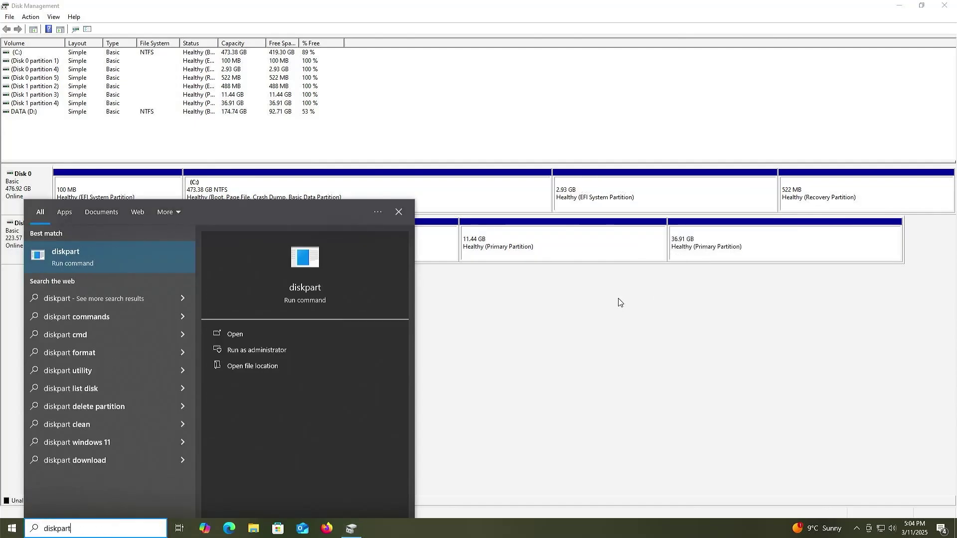
{"action": "key", "text": "Tab"}
{"action": "key", "text": "Down"}
{"action": "key", "text": "Return"}
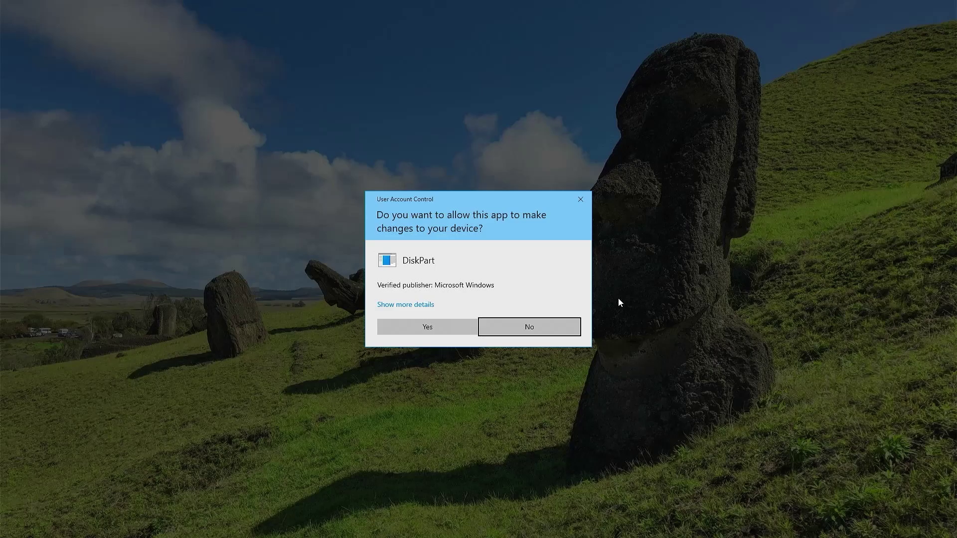
{"action": "key", "text": "Left"}
{"action": "key", "text": "Return"}
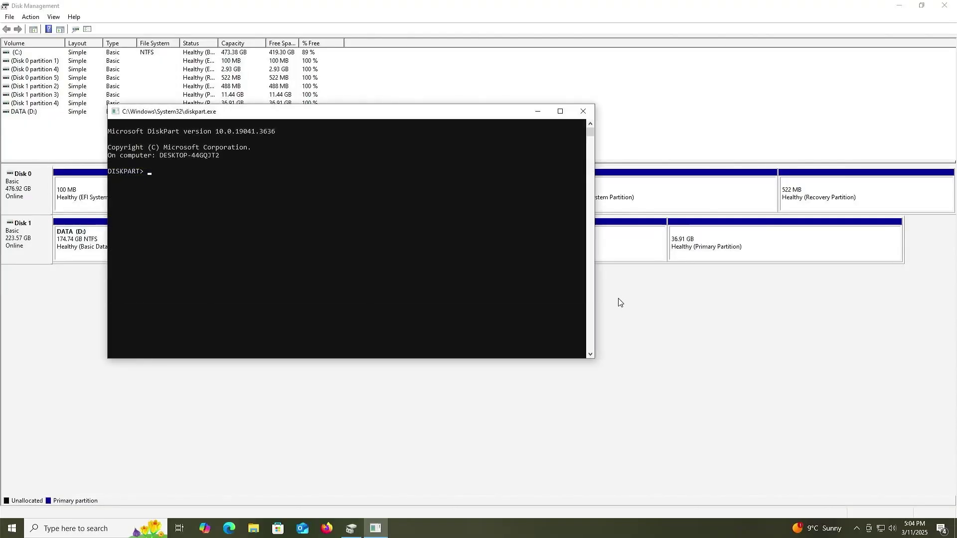
In DiskPart, list disks, select Disk 0 and list its partitions.
{"action": "type", "text": "list disk"}
{"action": "key", "text": "Return"}
{"action": "type", "text": "sel disk 0"}
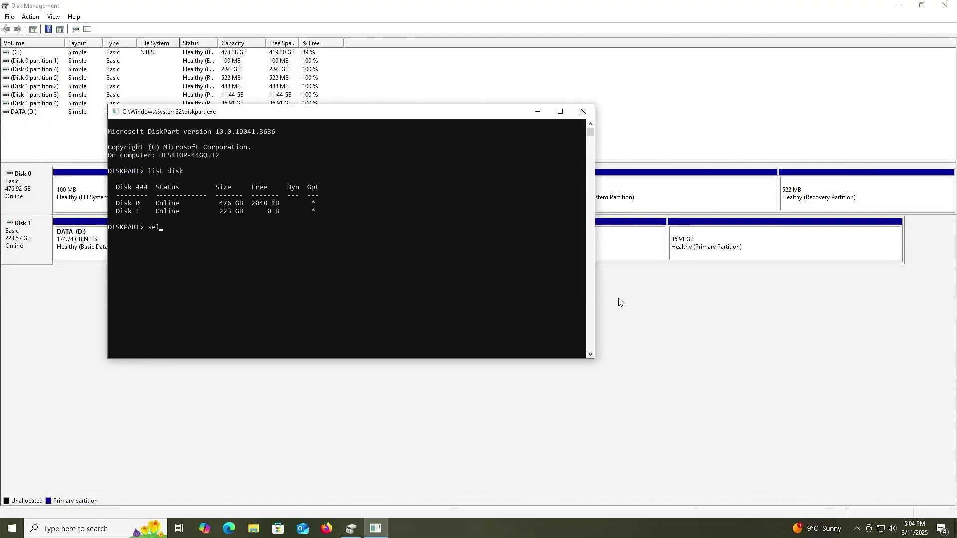
{"action": "key", "text": "Return"}
{"action": "type", "text": "list part"}
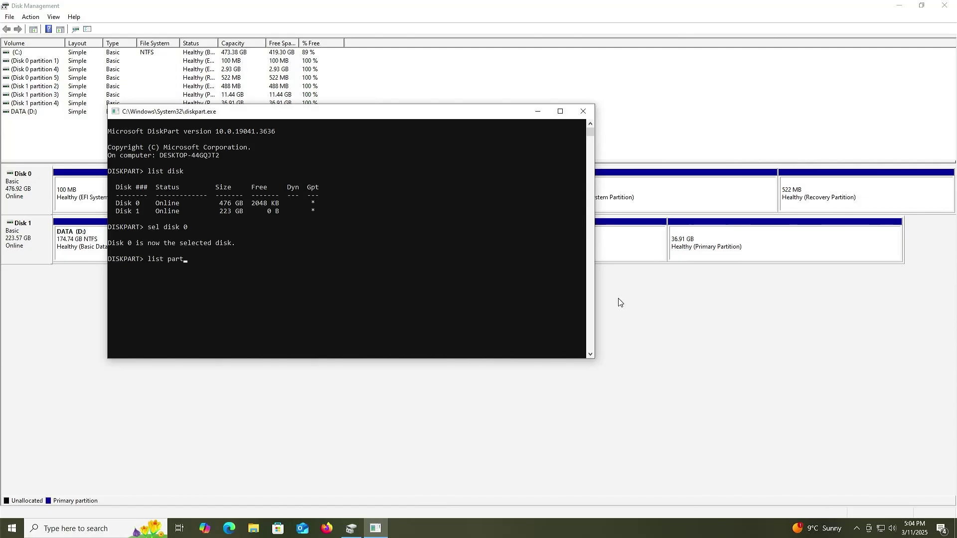
{"action": "key", "text": "Return"}
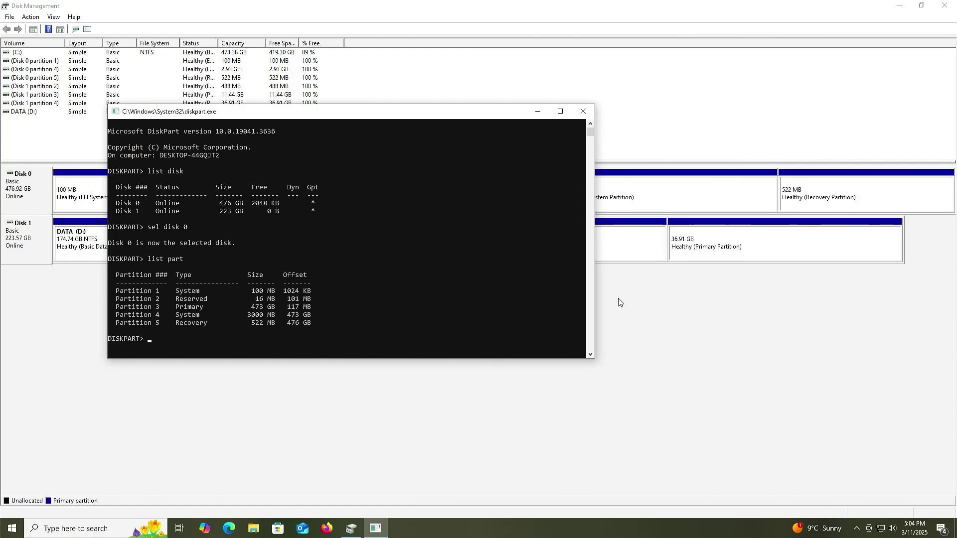
Force-delete partition 4, the 3000 MB System partition, with delete partition override.
{"action": "type", "text": "sel part 4"}
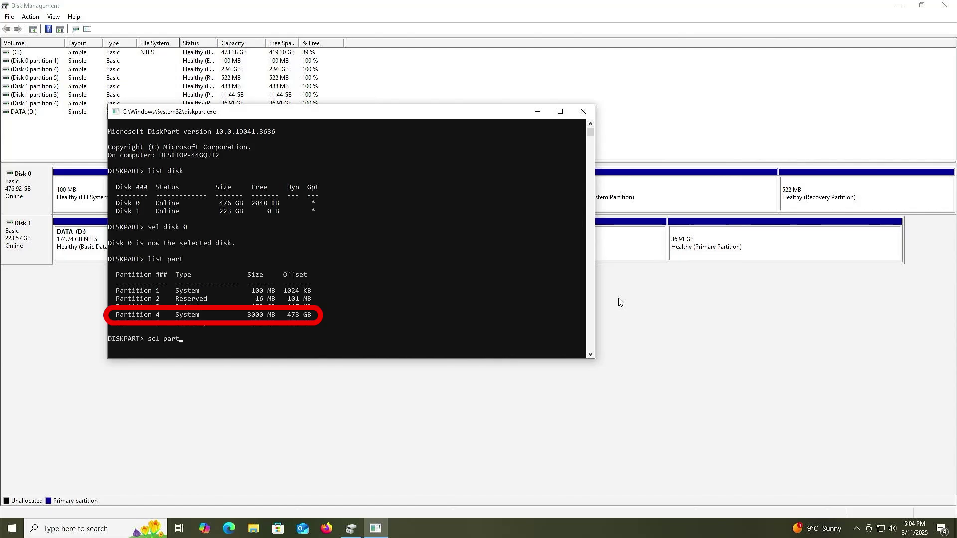
{"action": "key", "text": "Return"}
{"action": "type", "text": "delete "}
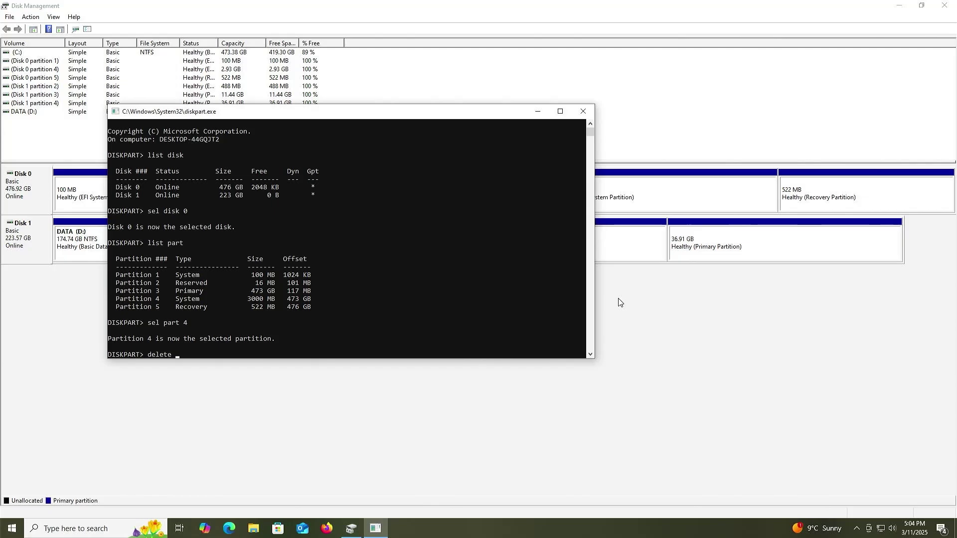
{"action": "type", "text": "partition override"}
{"action": "key", "text": "Return"}
{"action": "left_click", "coordinate": [618, 300]}
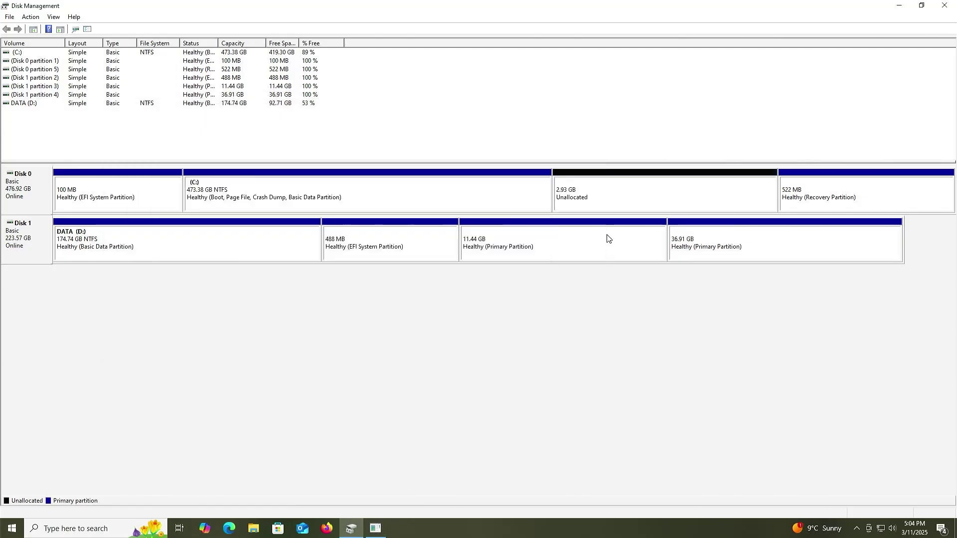
Extend C: with the 3000 MB of unallocated space, bringing it to 476.31 GB.
{"action": "right_click", "coordinate": [537, 201]}
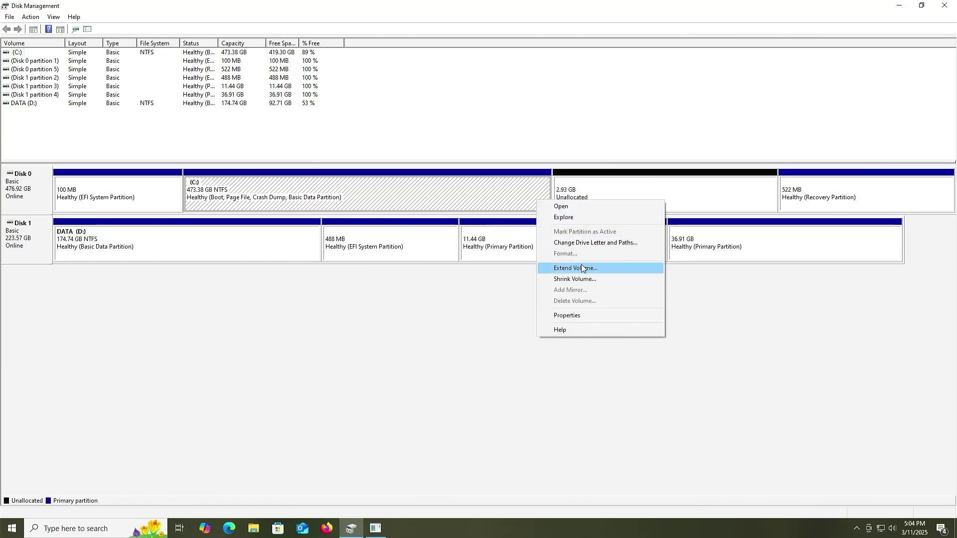
{"action": "left_click", "coordinate": [581, 268]}
{"action": "left_click", "coordinate": [202, 241]}
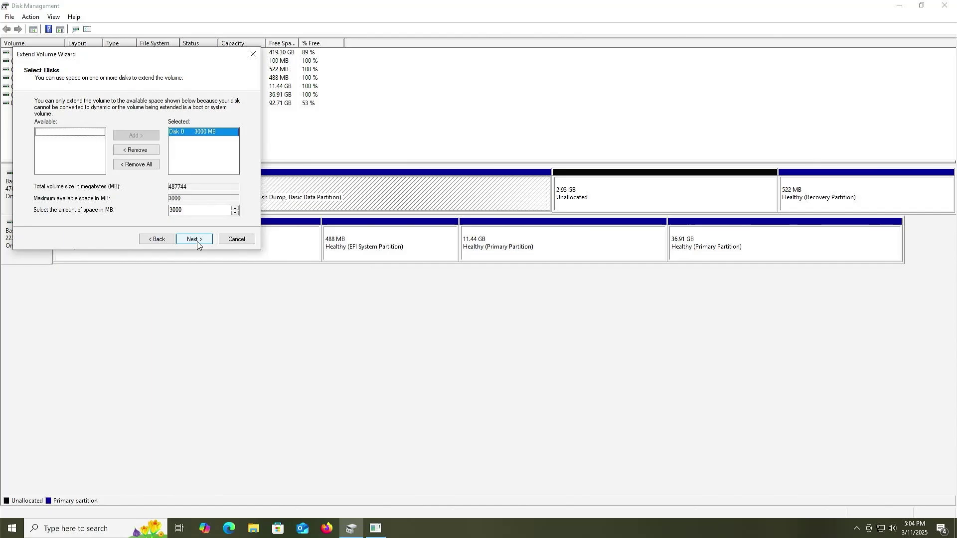
{"action": "left_click", "coordinate": [197, 242]}
{"action": "left_click", "coordinate": [196, 242]}
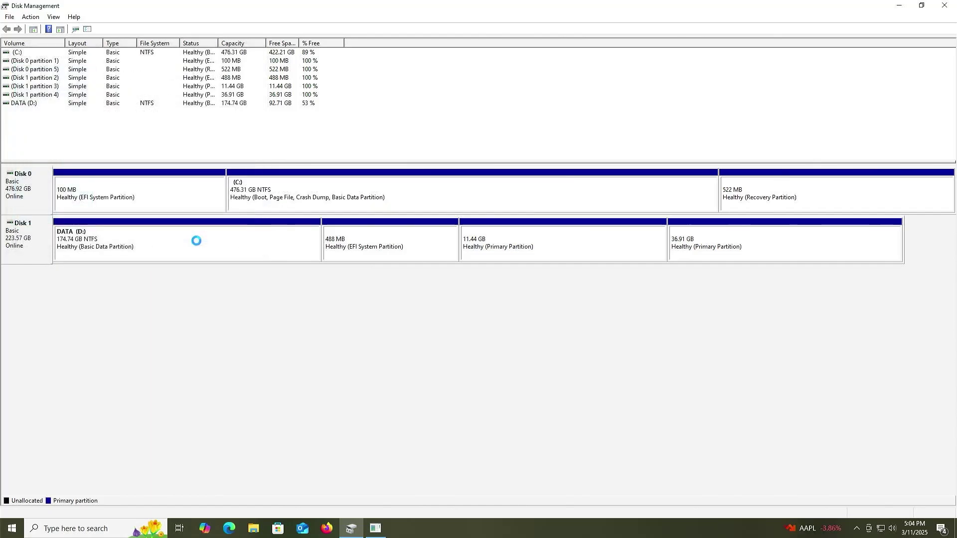